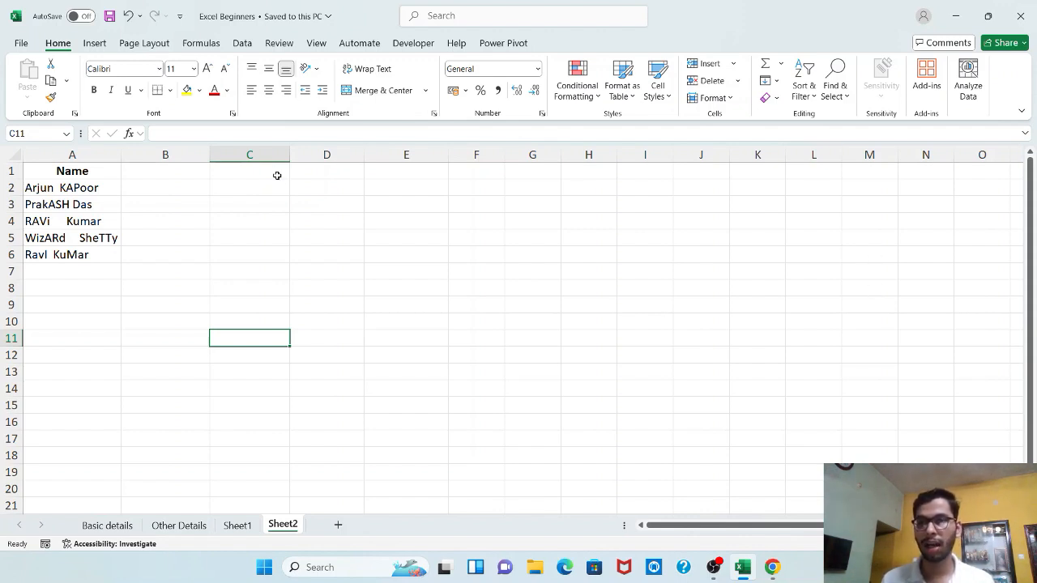
# Enter the header PROPER in cell B1.
pyautogui.click(202, 173)
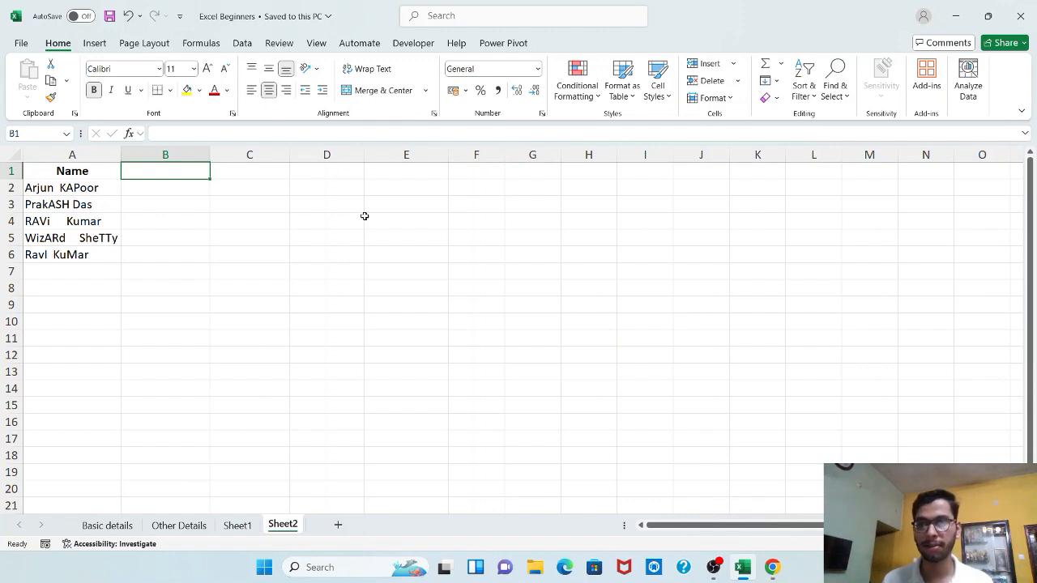
pyautogui.press('Down')
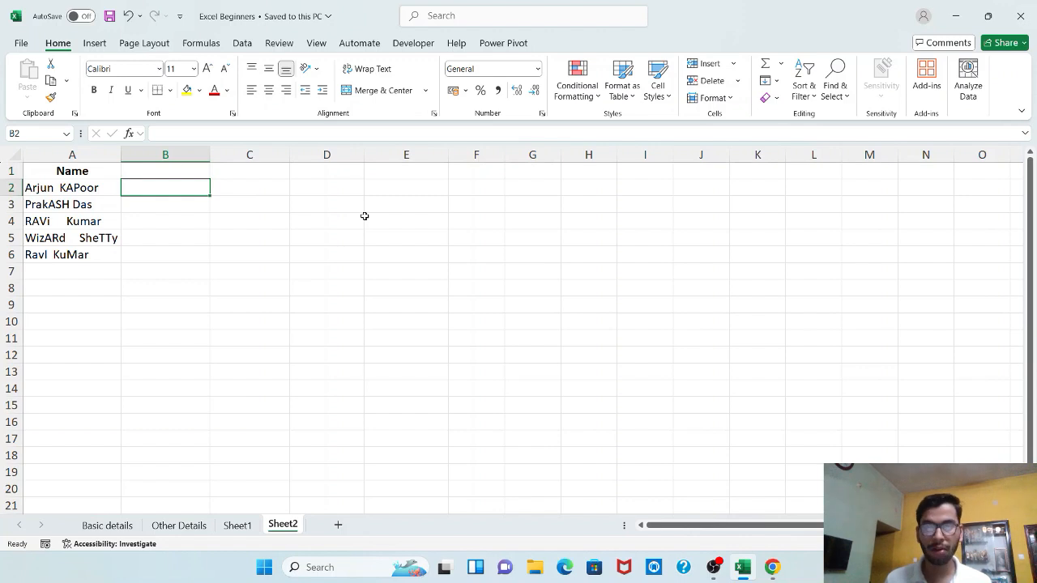
pyautogui.press('Up')
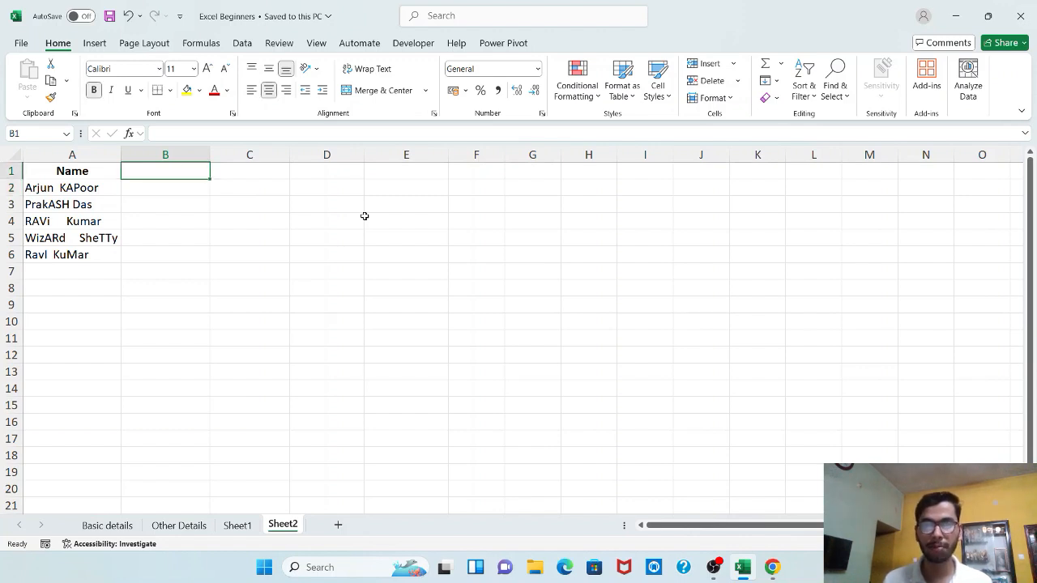
pyautogui.write('PRP')
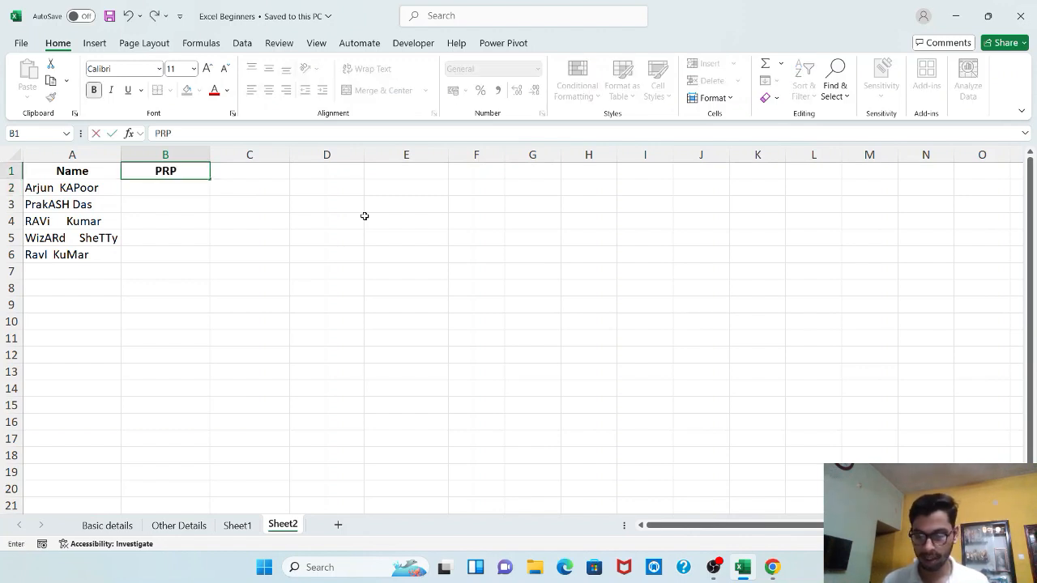
pyautogui.write('O')
pyautogui.press('BackSpace')
pyautogui.press('BackSpace')
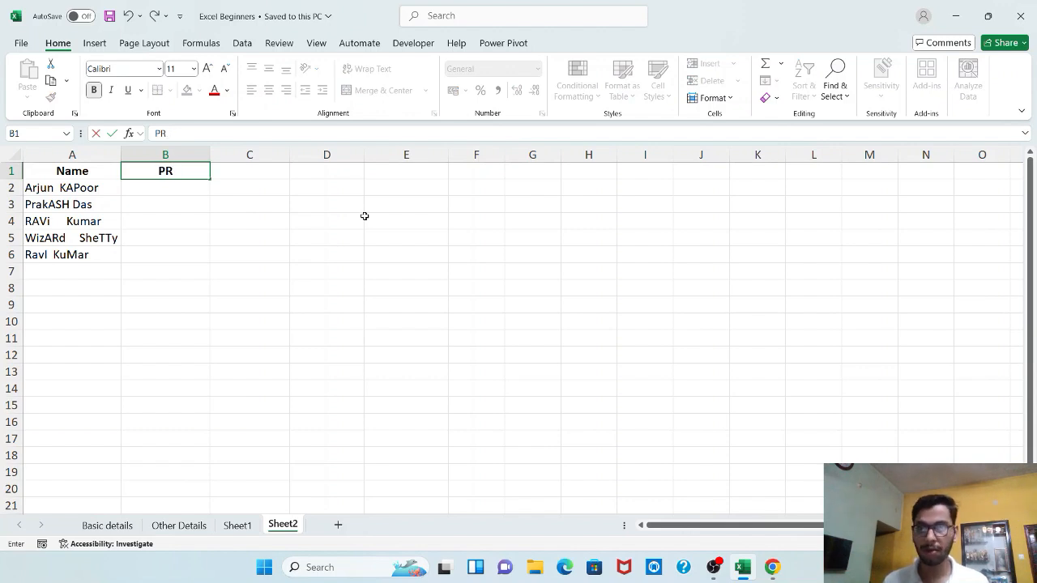
pyautogui.write('OPER')
pyautogui.press('Return')
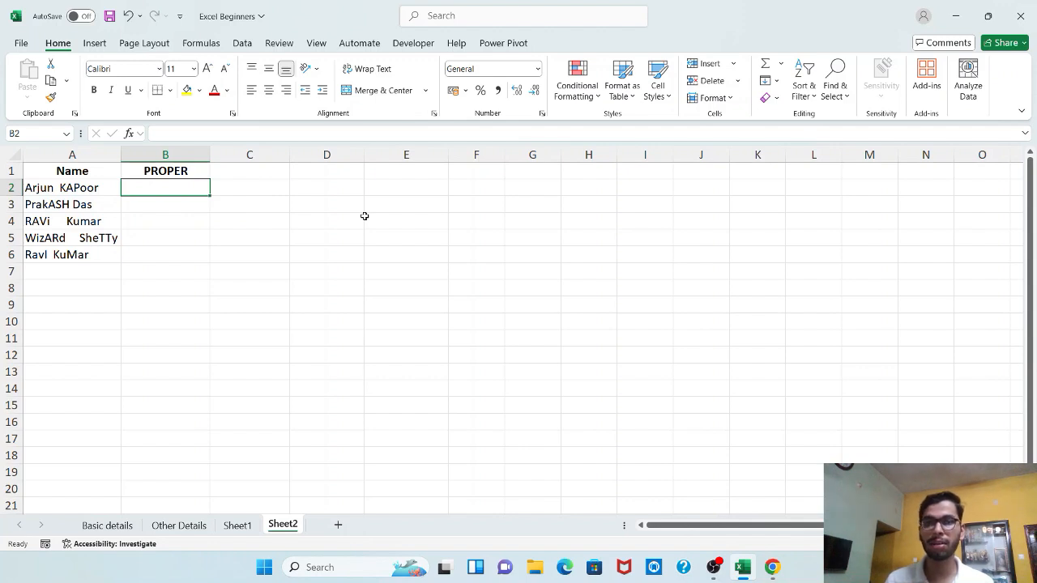
# Enter the formula =PROPER(A2) in cell B2 to convert the first name to proper case.
pyautogui.write('=')
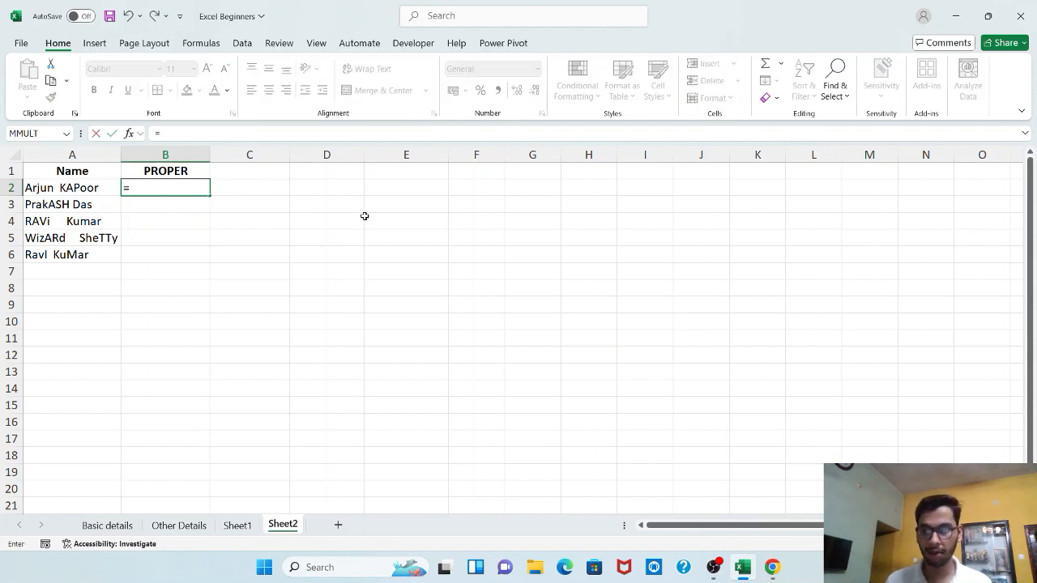
pyautogui.write('prop')
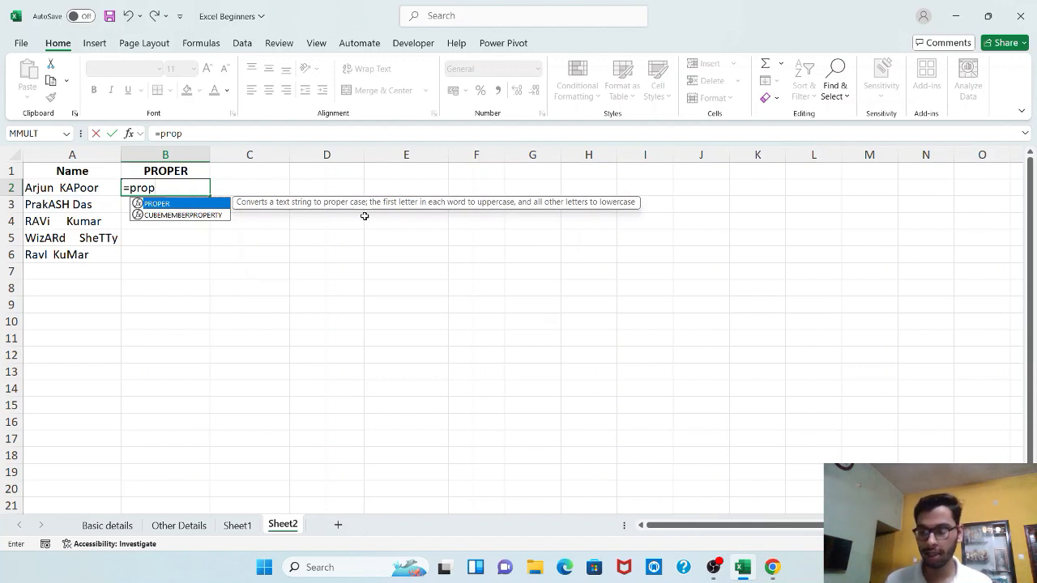
pyautogui.press('Tab')
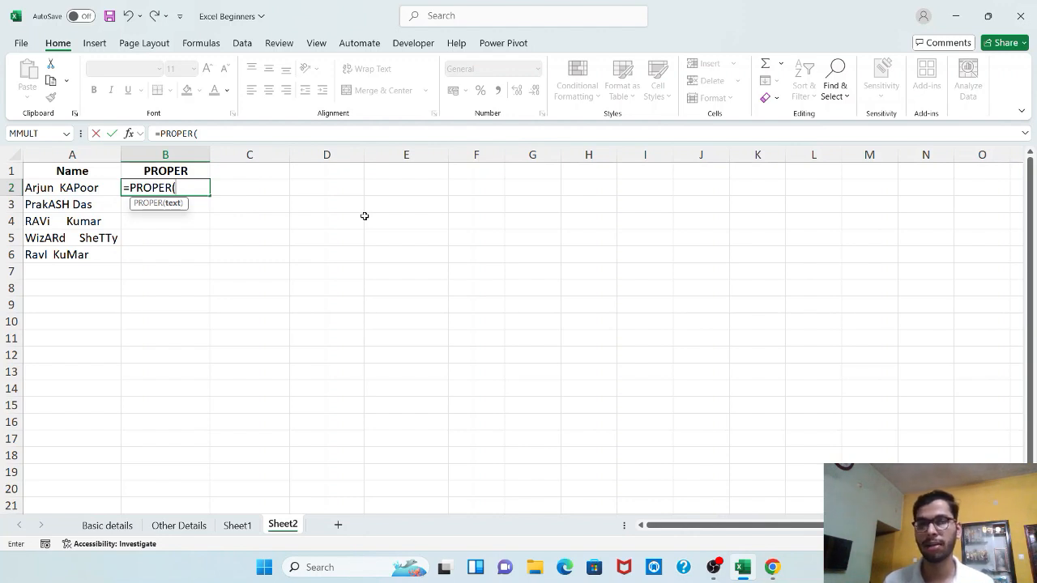
pyautogui.click(56, 191)
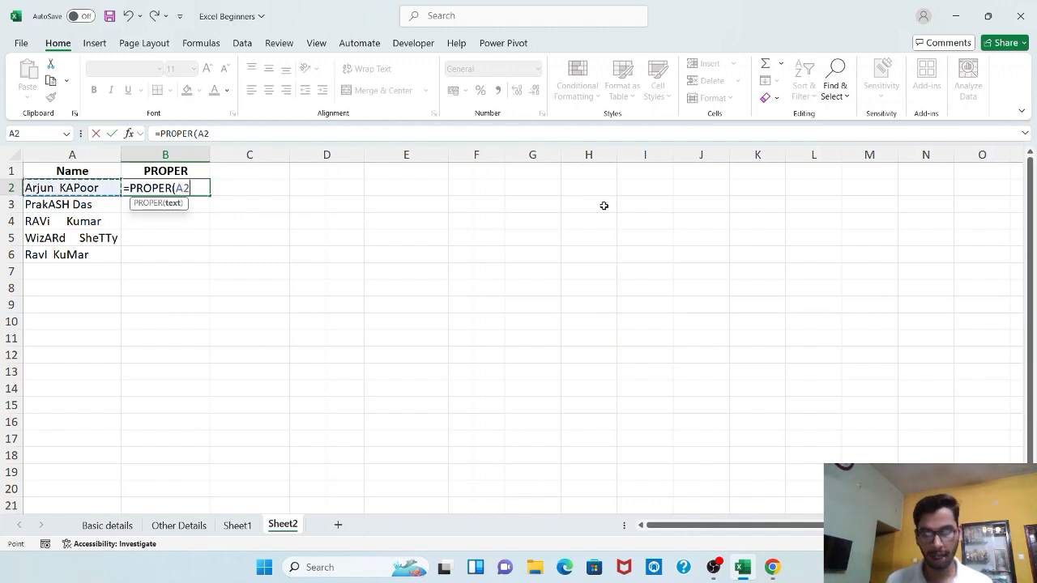
pyautogui.write(')')
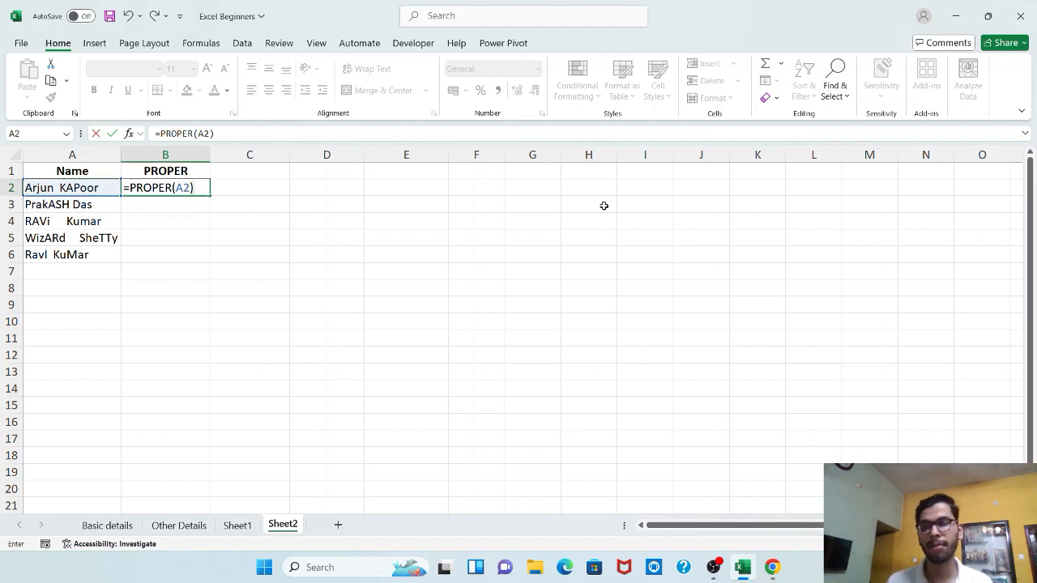
pyautogui.press('Return')
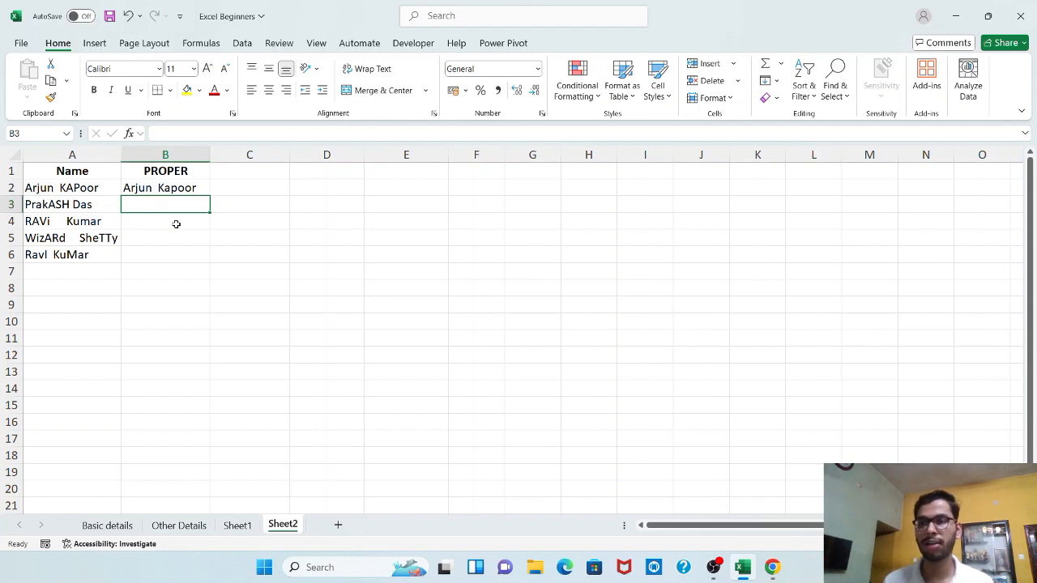
# Fill the PROPER formula from B2 down through B6.
pyautogui.click(203, 187)
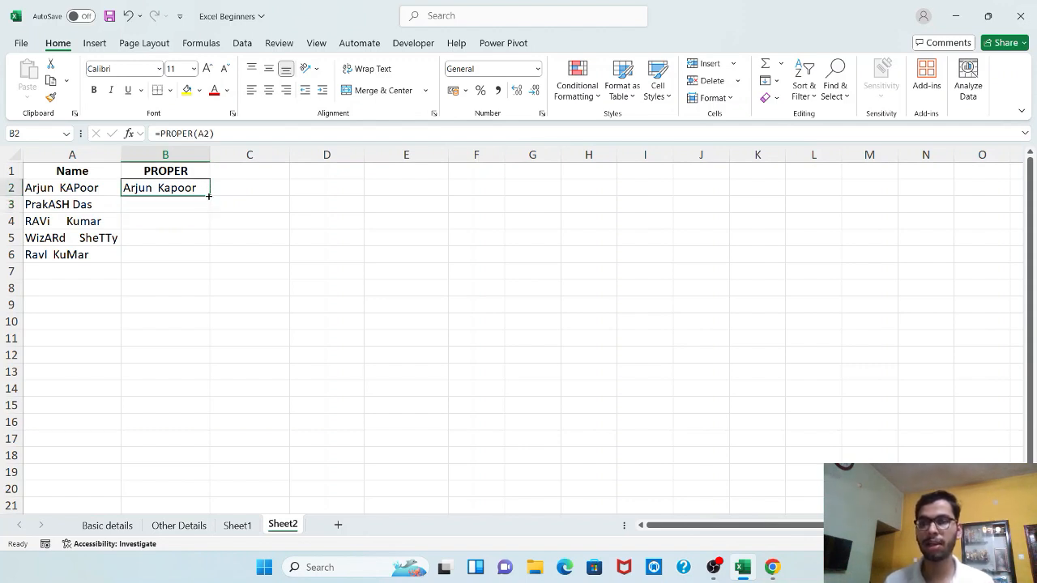
pyautogui.doubleClick(209, 196)
pyautogui.click(491, 290)
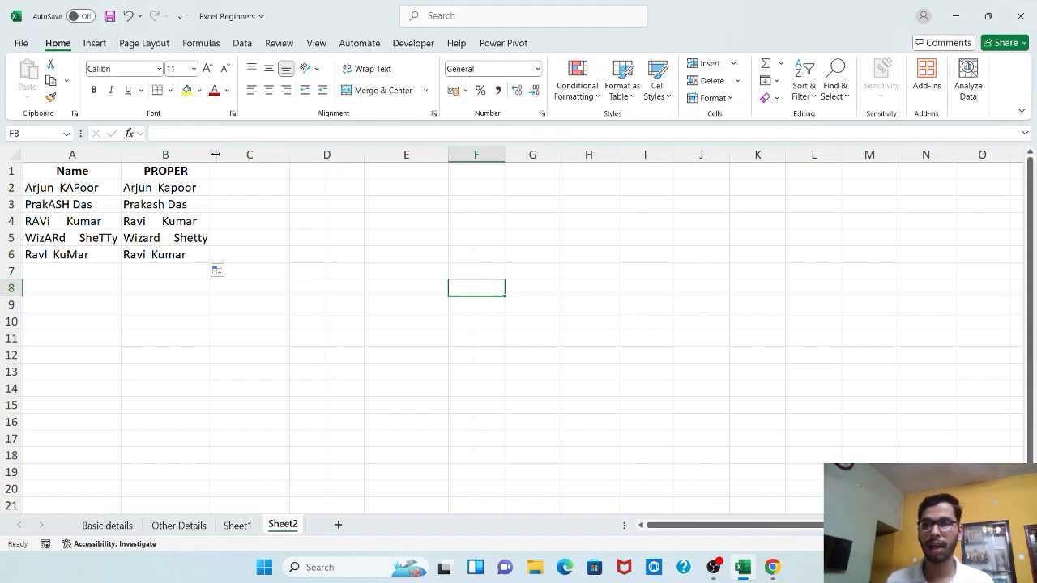
# Fill header cells B1:D1 with yellow and widen columns B, C and D.
pyautogui.moveTo(216, 161); pyautogui.dragTo(370, 176)
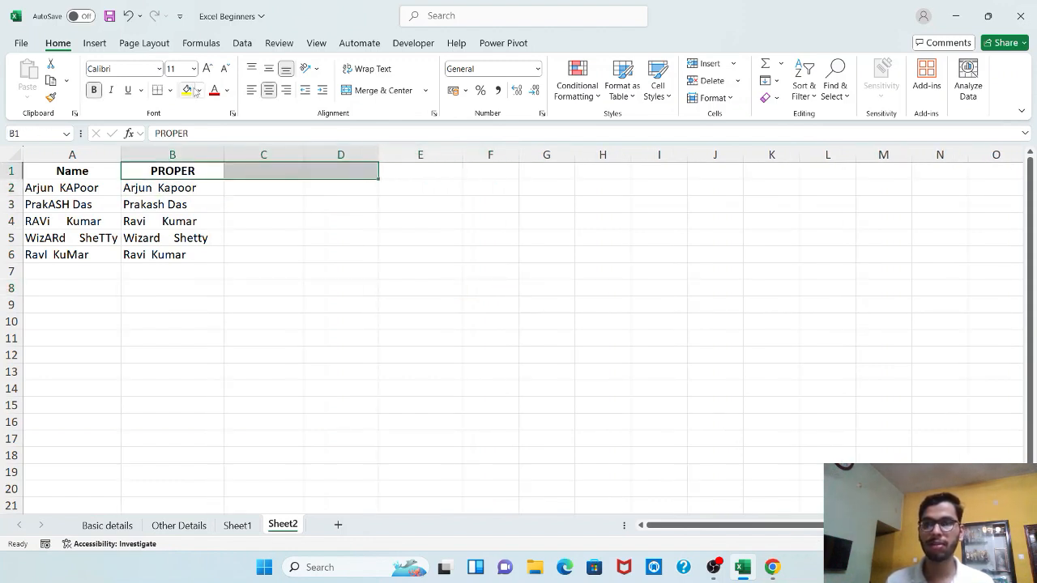
pyautogui.click(188, 89)
pyautogui.click(250, 182)
pyautogui.moveTo(305, 154); pyautogui.dragTo(311, 154)
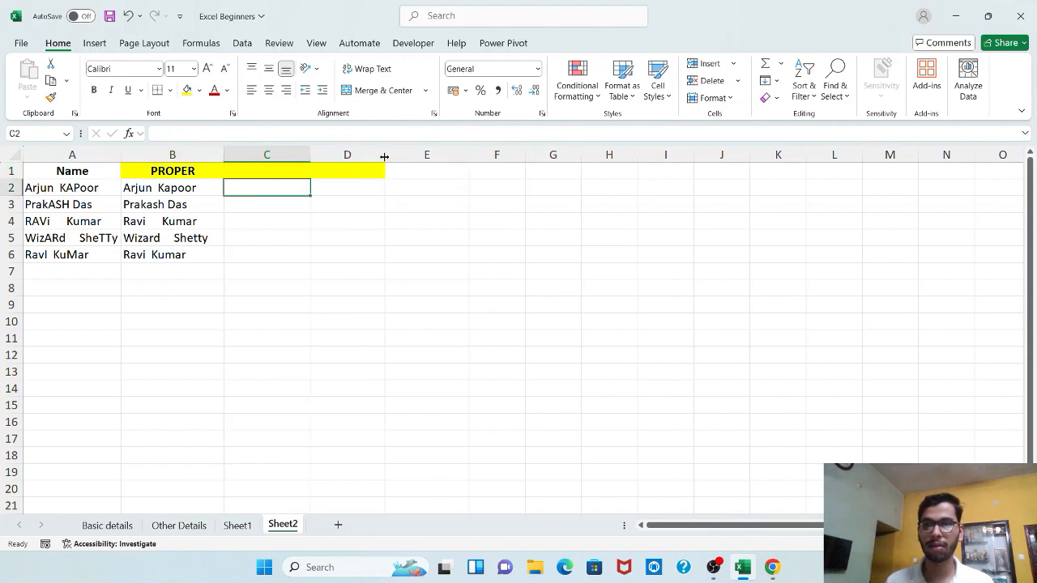
pyautogui.moveTo(383, 154); pyautogui.dragTo(425, 169)
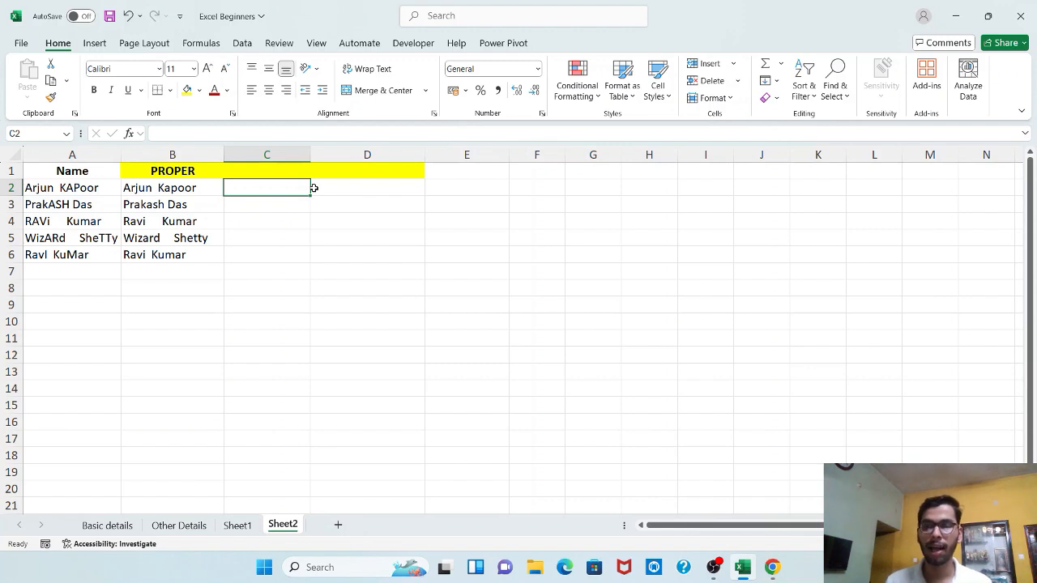
# Enter the header TRIM in cell C1.
pyautogui.press('Up')
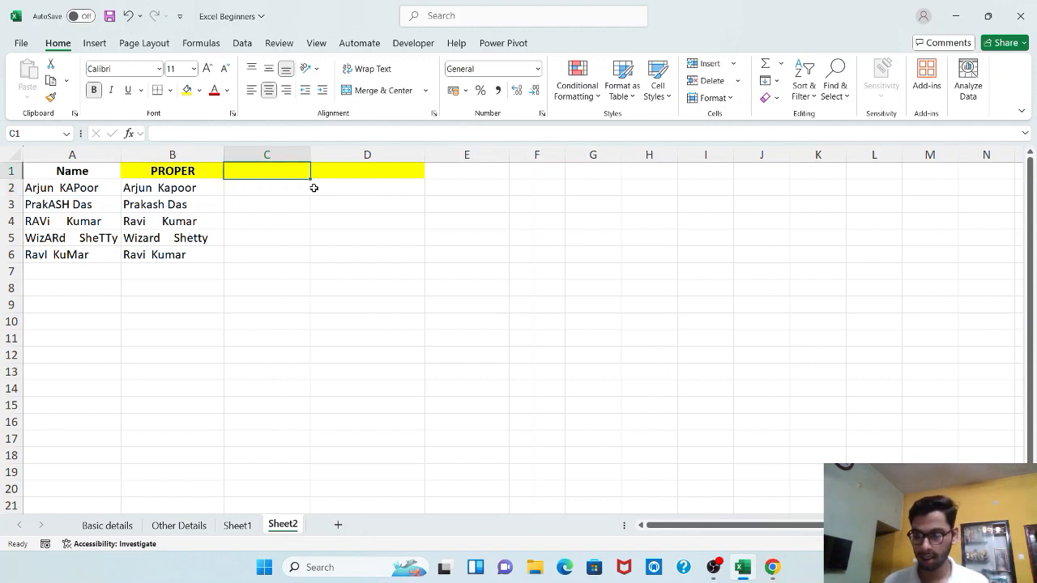
pyautogui.write('TRIM')
pyautogui.press('Return')
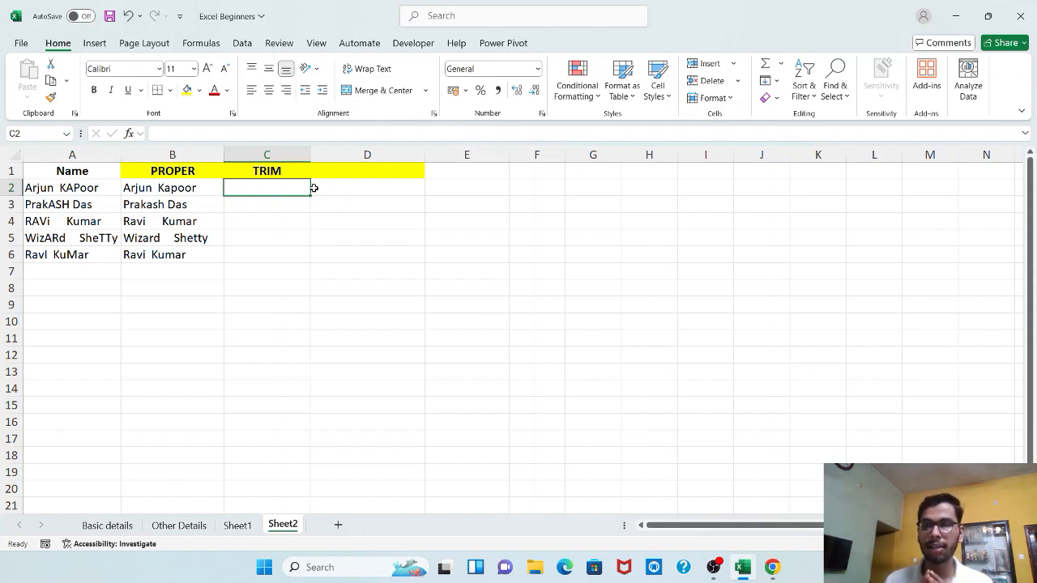
# Enter the formula =TRIM(A2) in cell C2 to remove extra spaces from the first name.
pyautogui.write('=')
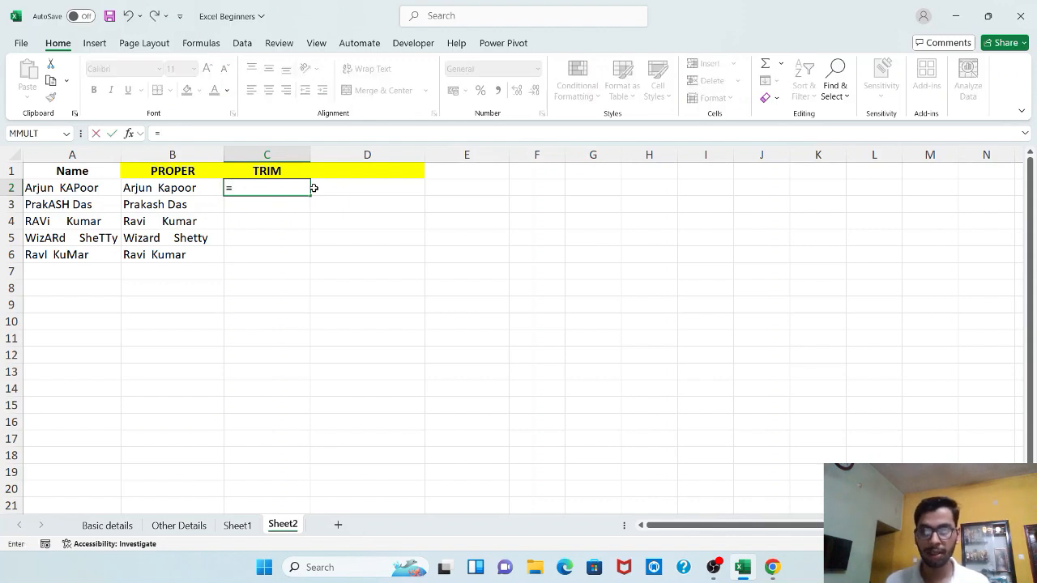
pyautogui.write('trim')
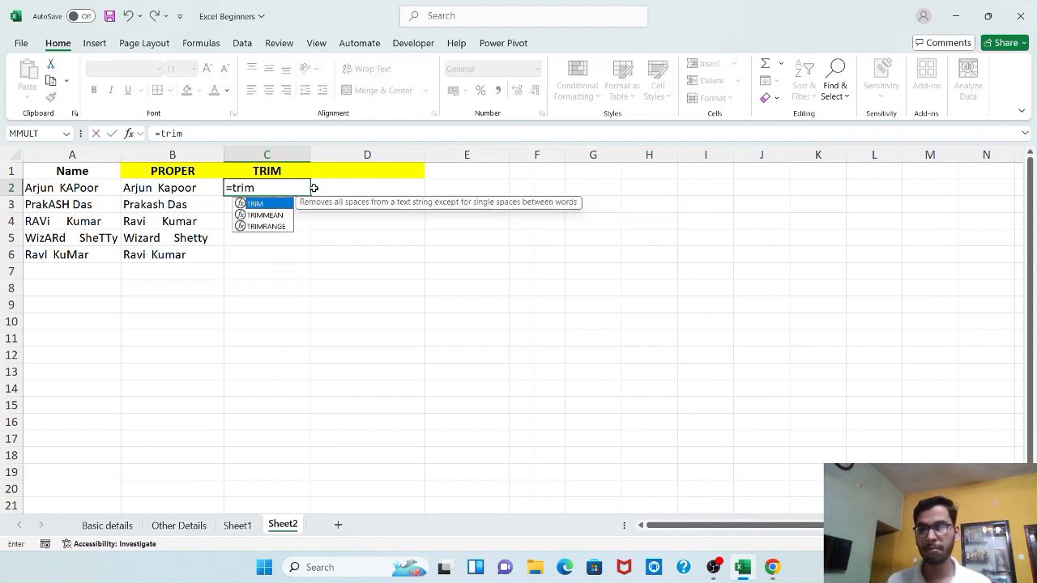
pyautogui.press('Tab')
pyautogui.click(85, 188)
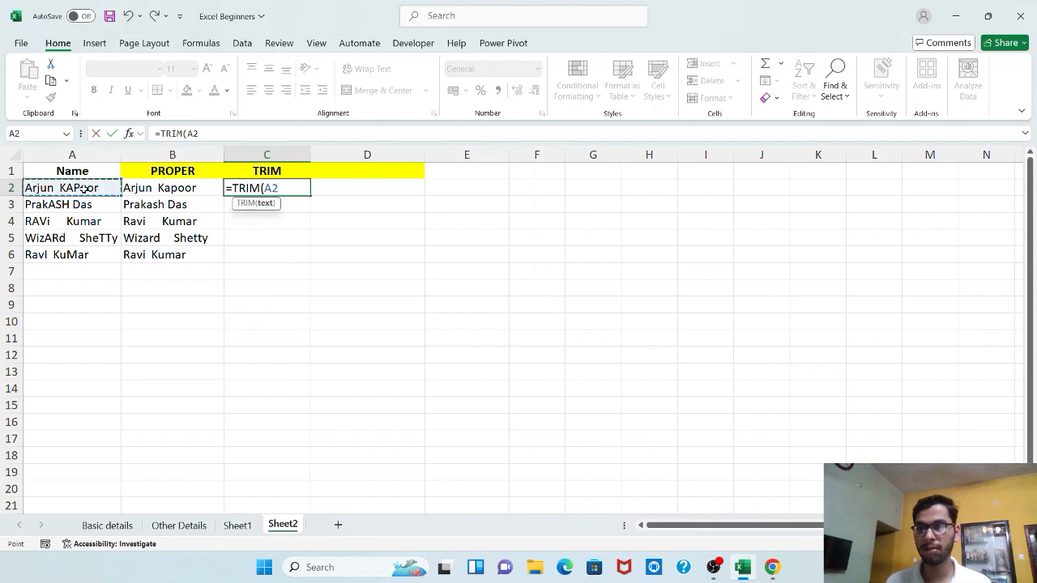
pyautogui.write(')')
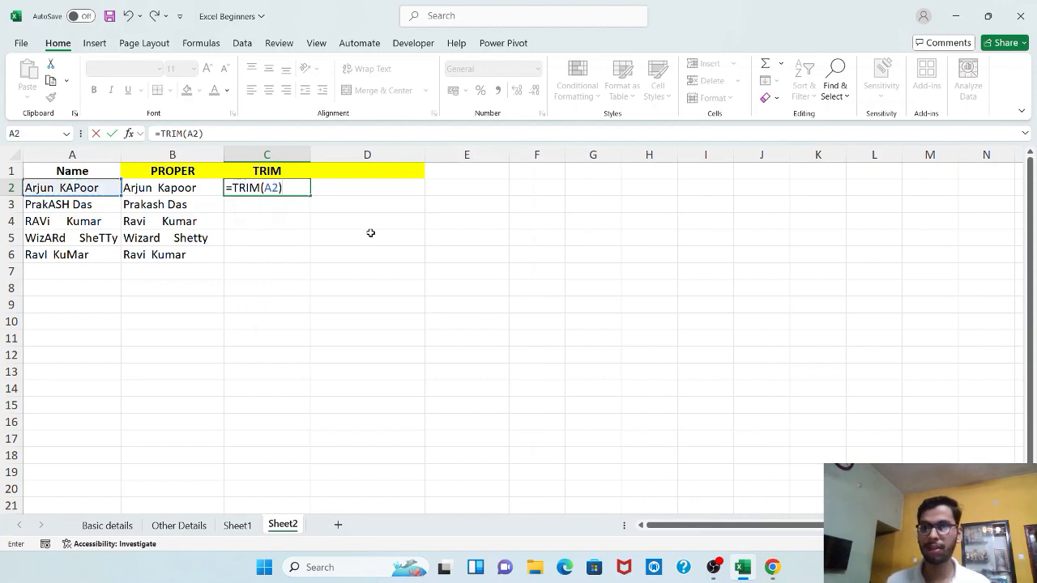
pyautogui.press('Return')
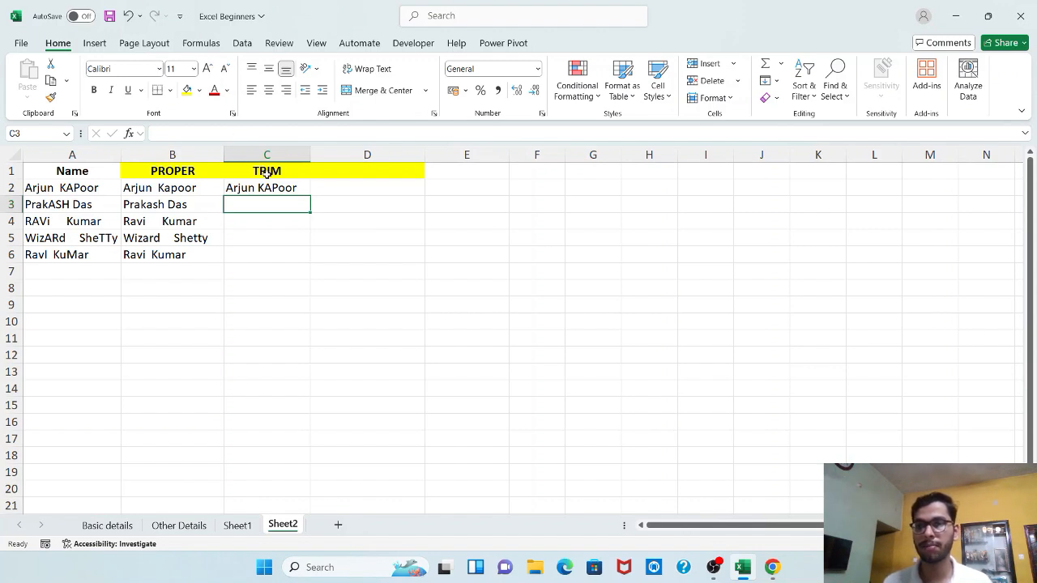
# Fill the TRIM formula from C2 down through C6 and widen column C slightly.
pyautogui.click(300, 189)
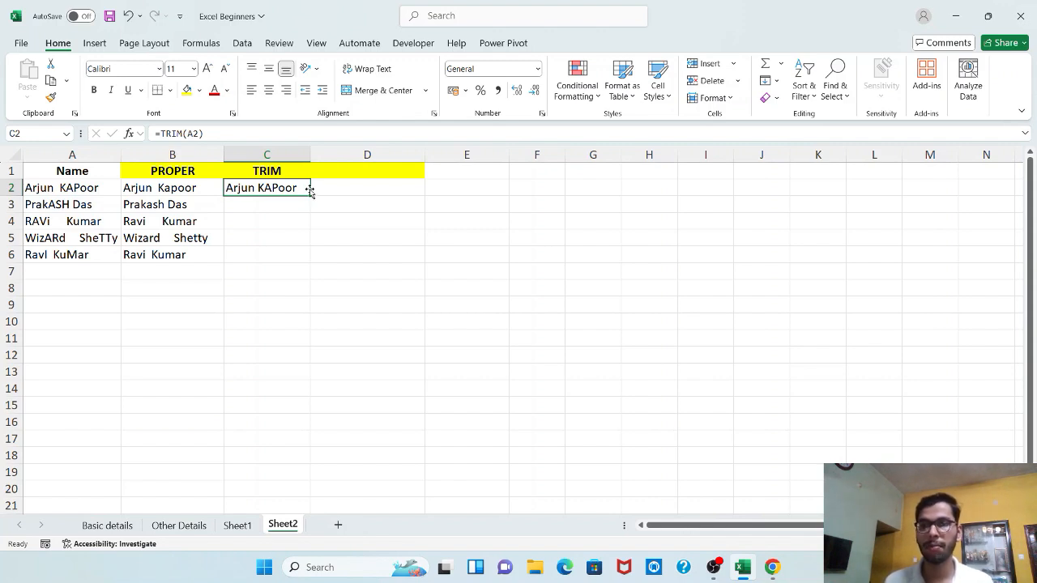
pyautogui.doubleClick(309, 195)
pyautogui.click(456, 340)
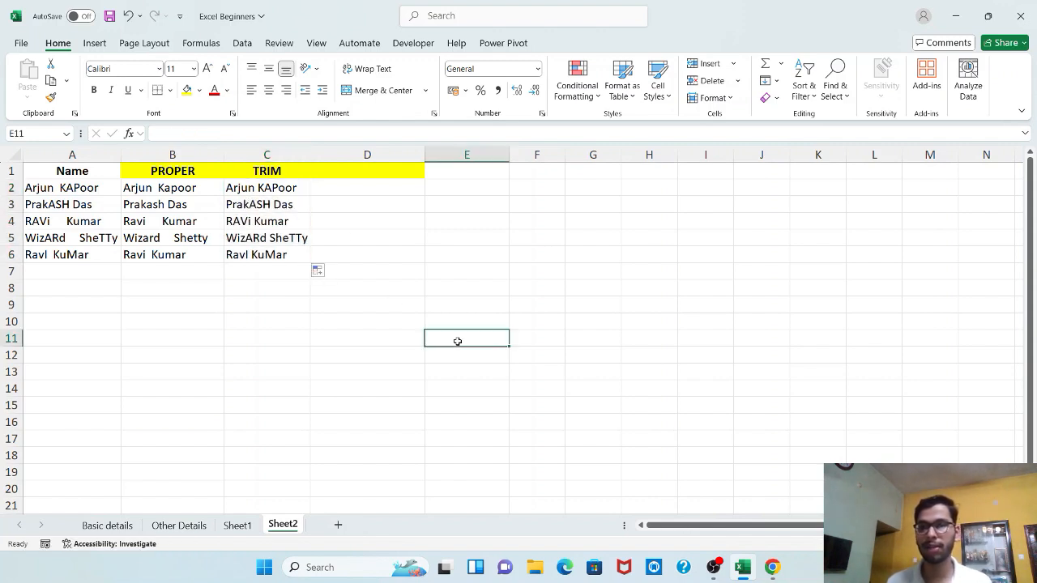
pyautogui.moveTo(310, 154); pyautogui.dragTo(327, 176)
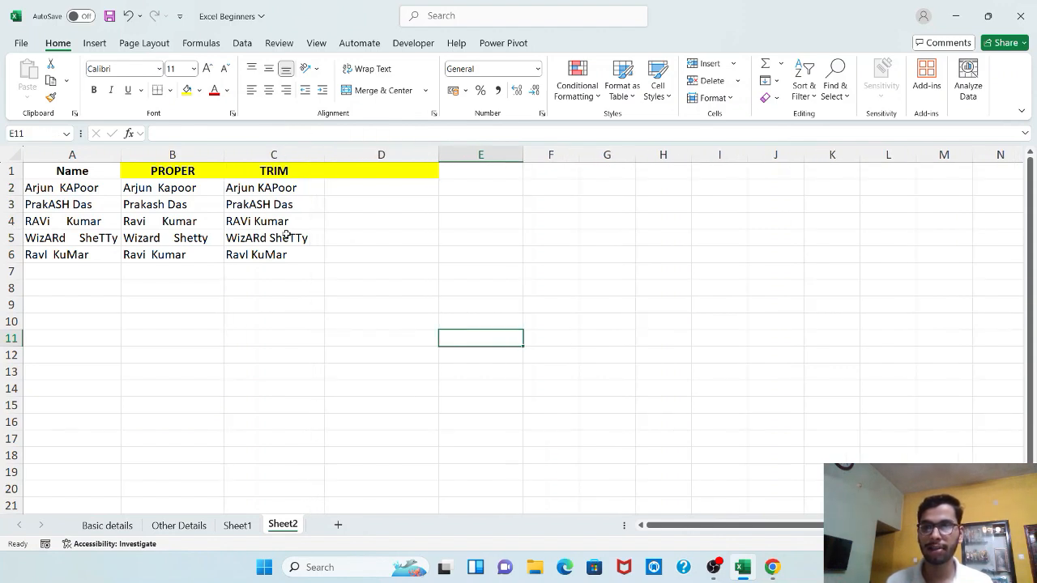
pyautogui.moveTo(293, 223); pyautogui.dragTo(289, 236)
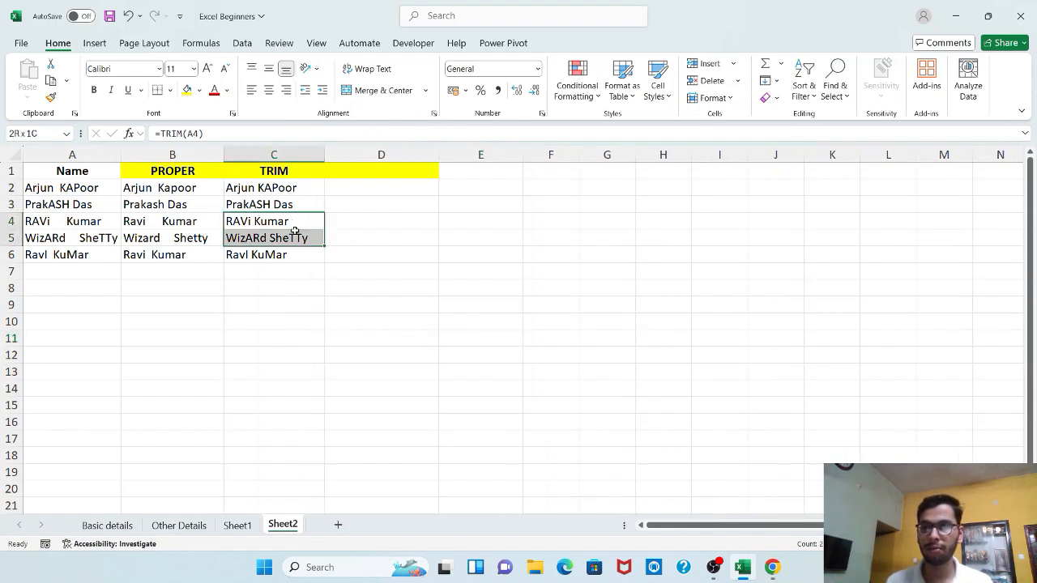
pyautogui.click(84, 221)
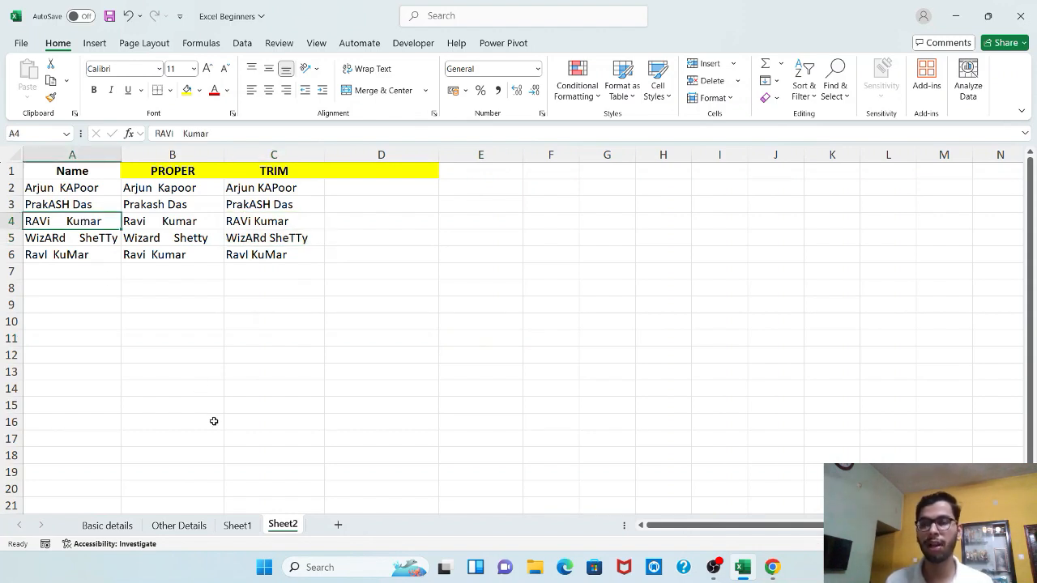
pyautogui.click(311, 226)
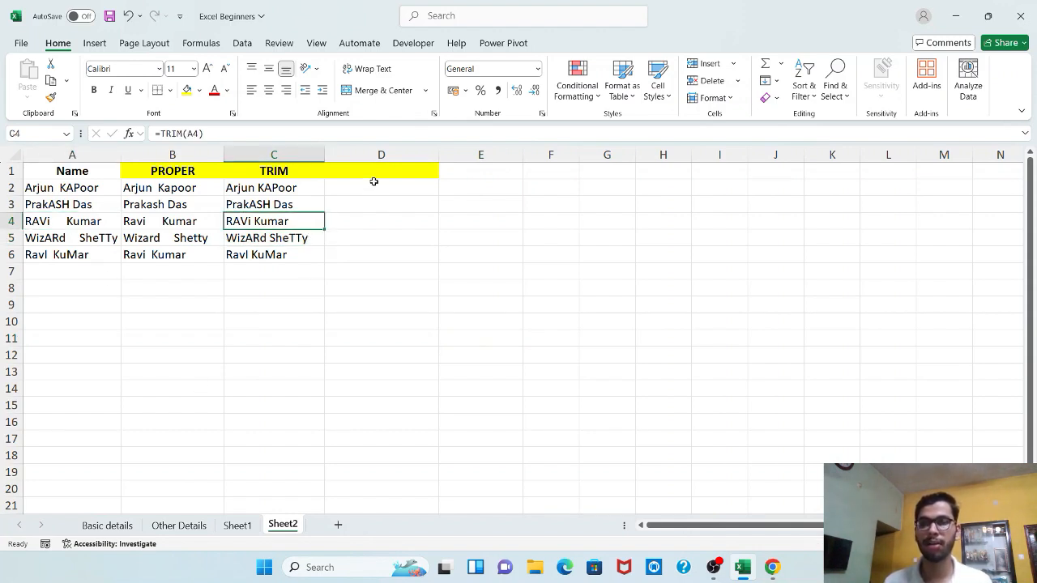
# Enter the header PROPER+TRIM in cell D1.
pyautogui.click(538, 186)
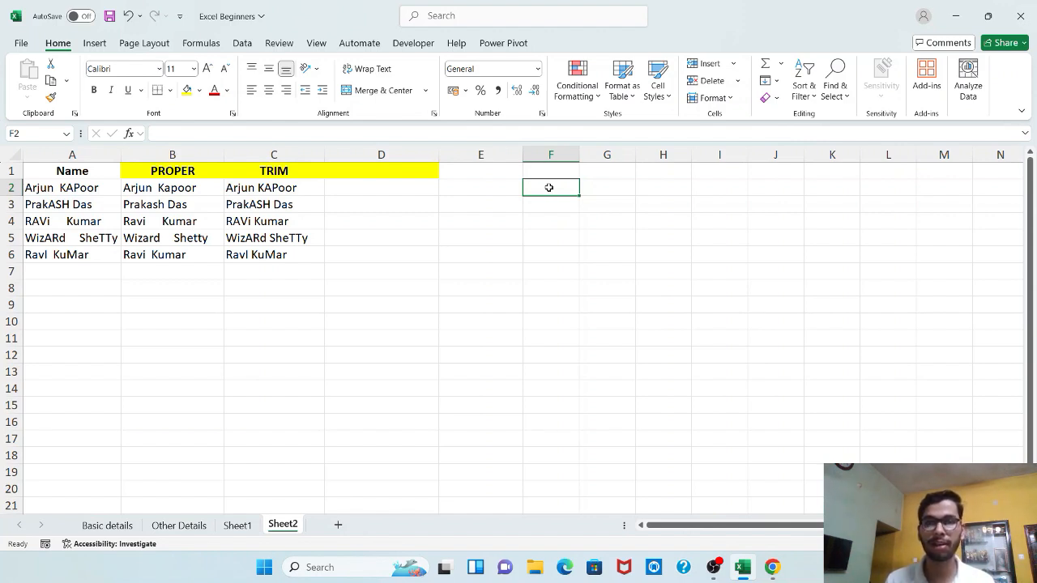
pyautogui.press('Up')
pyautogui.press('Left')
pyautogui.press('Left')
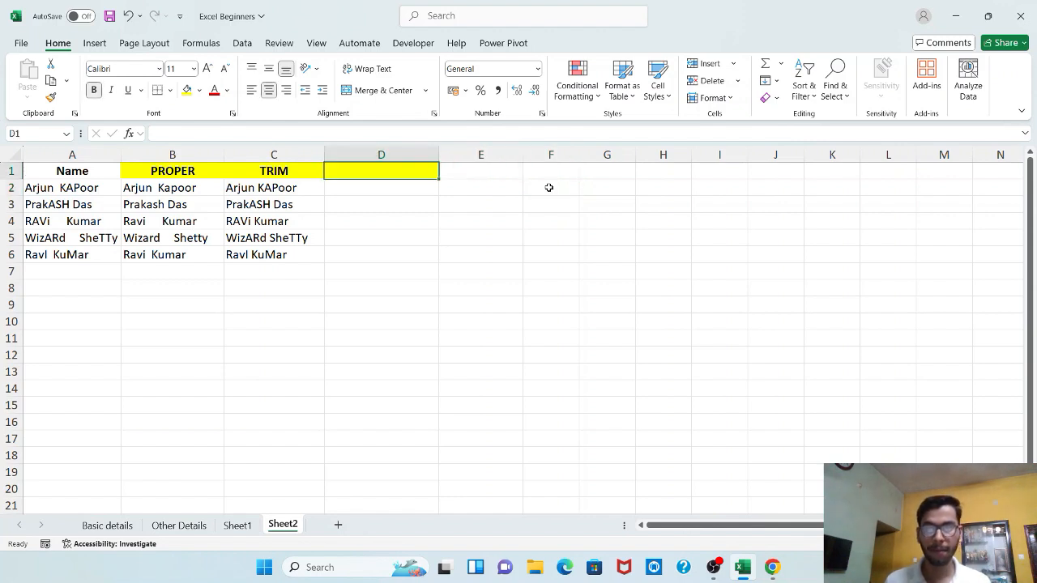
pyautogui.write('PROPE')
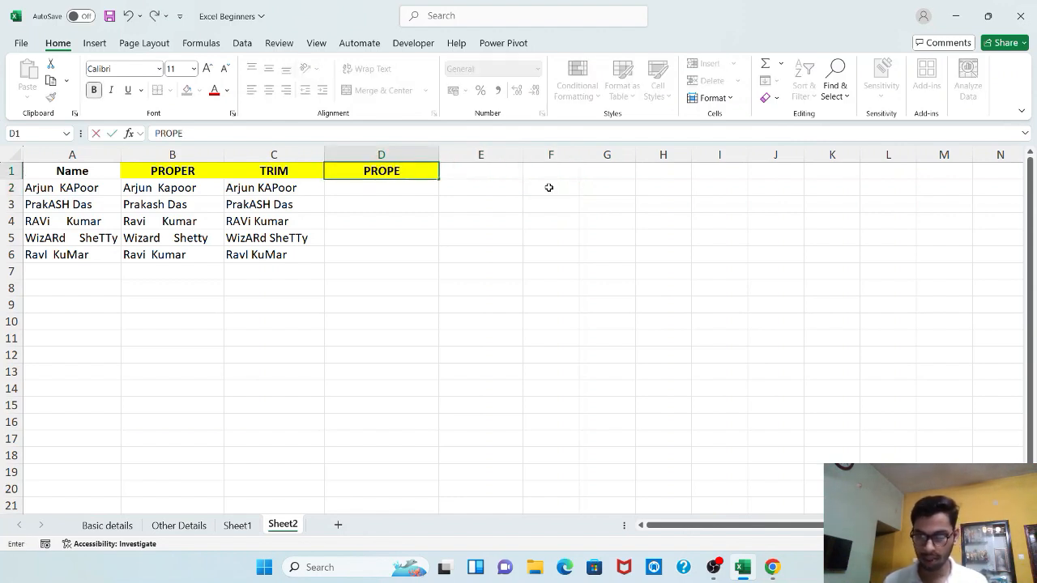
pyautogui.write('R+TRIM')
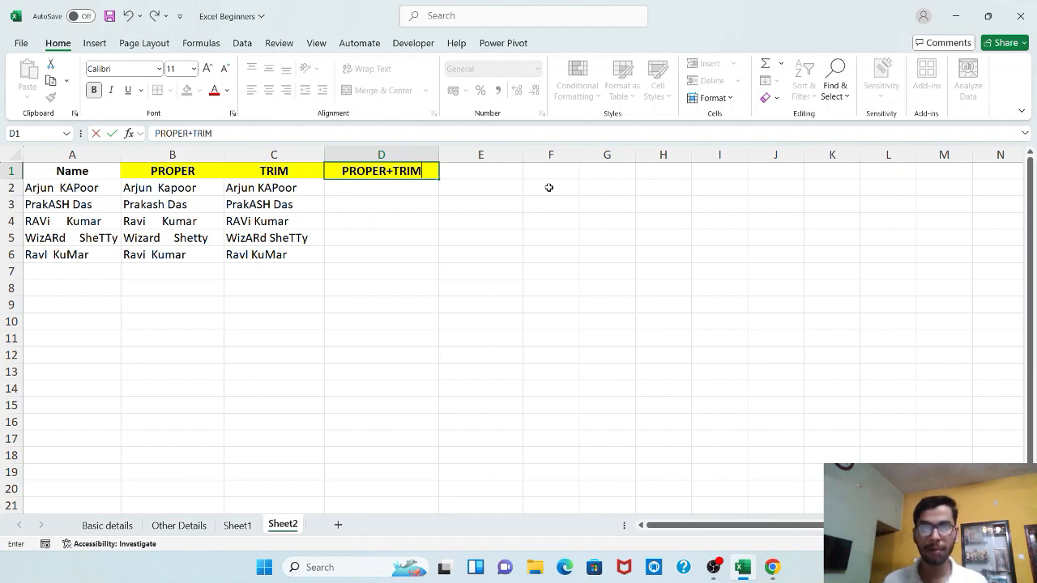
pyautogui.press('Return')
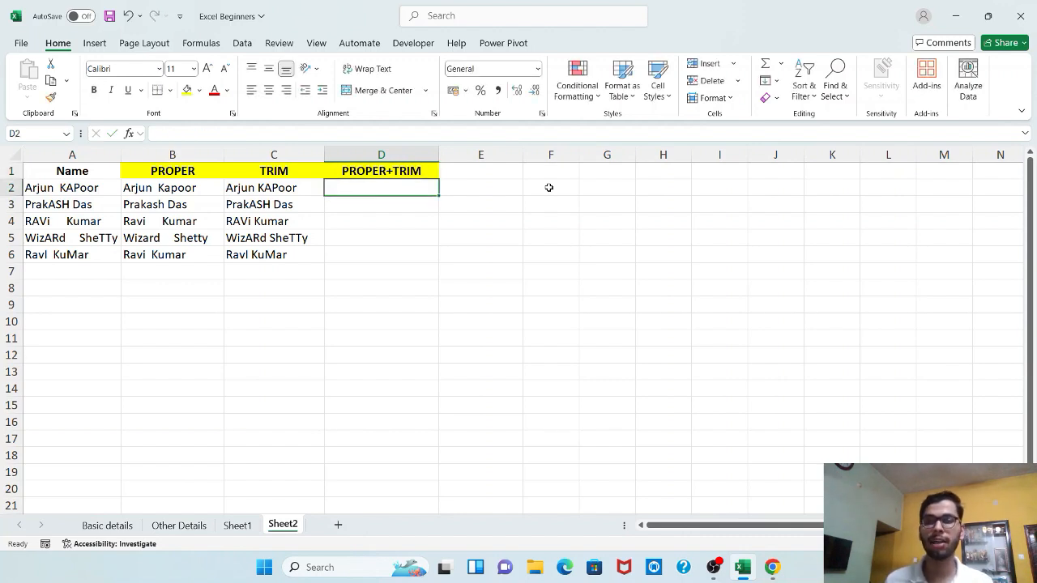
# Enter the formula =PROPER(TRIM(A2)) in cell D2 and fill it down through D6.
pyautogui.write('=')
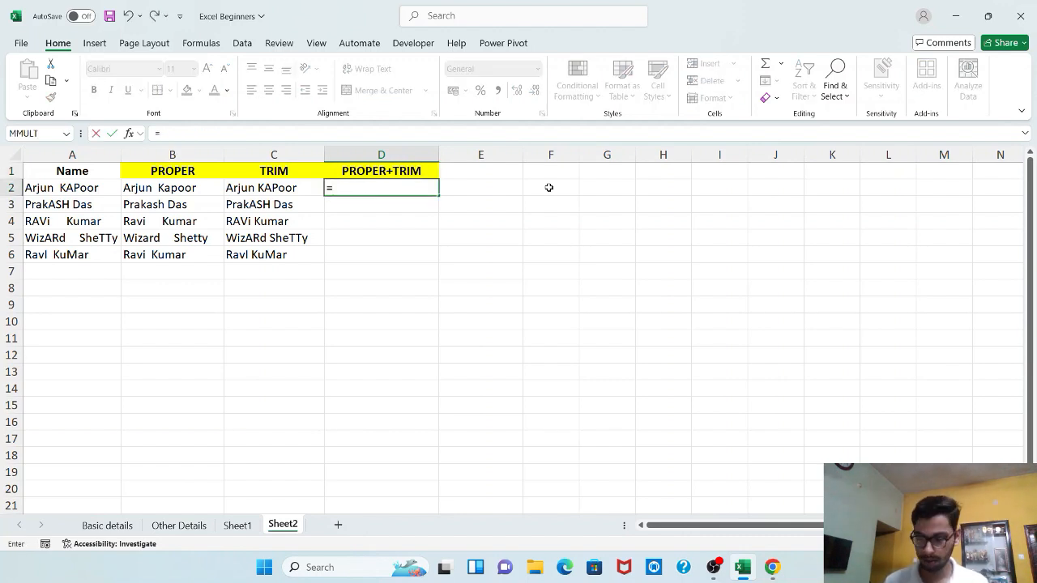
pyautogui.write('Pro')
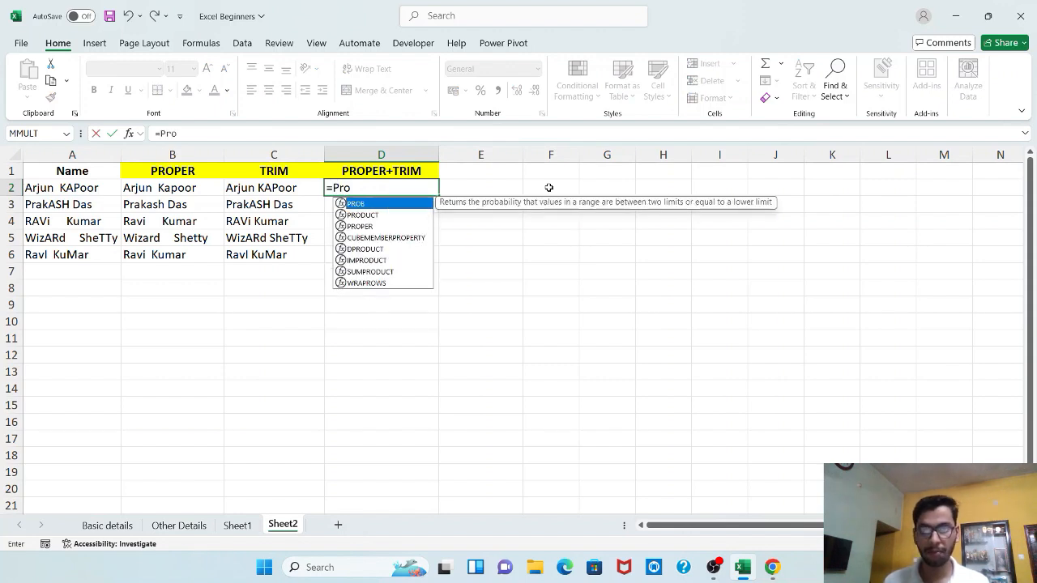
pyautogui.write('p')
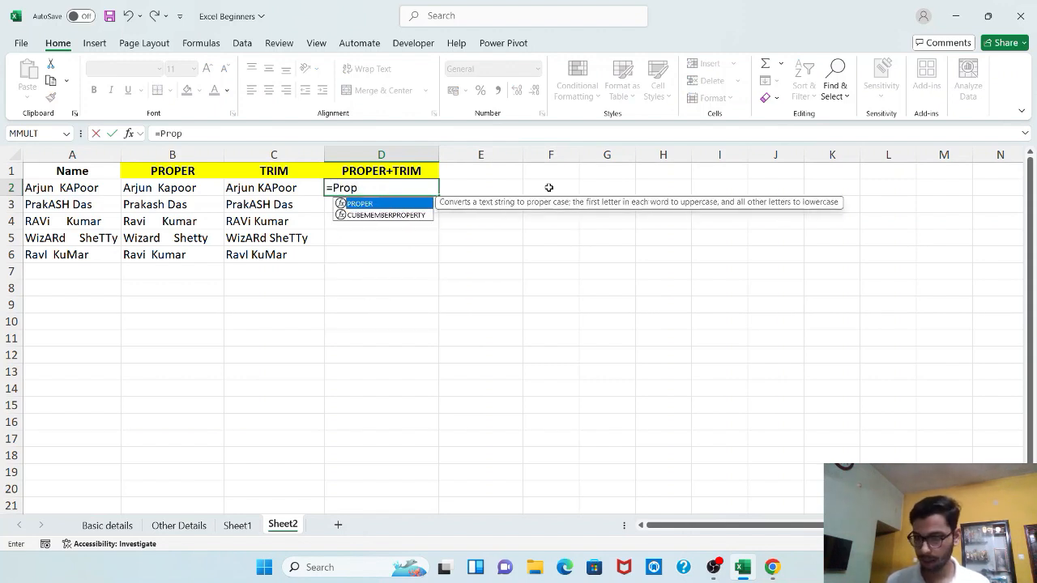
pyautogui.press('Tab')
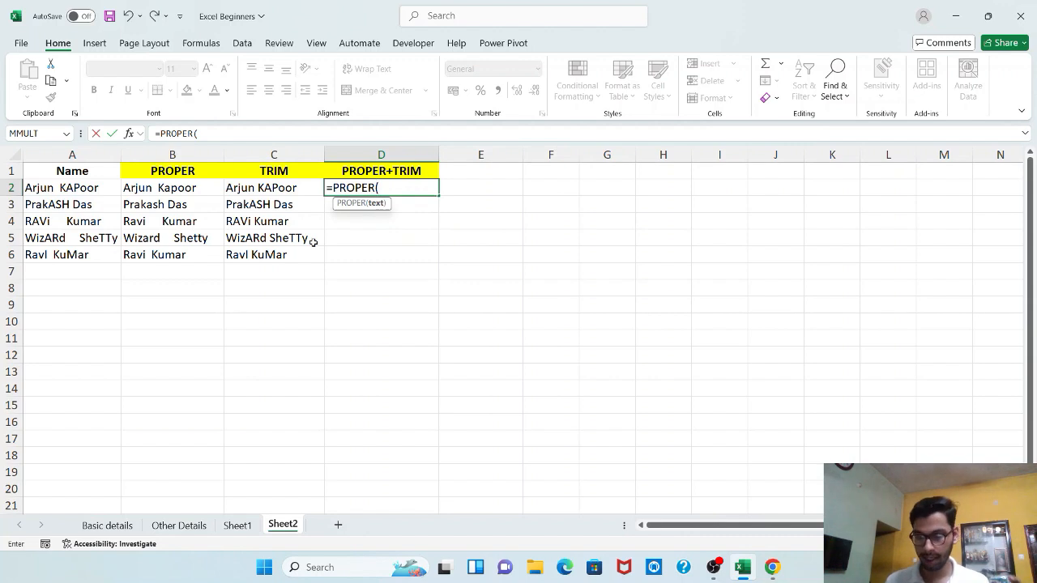
pyautogui.write('trim')
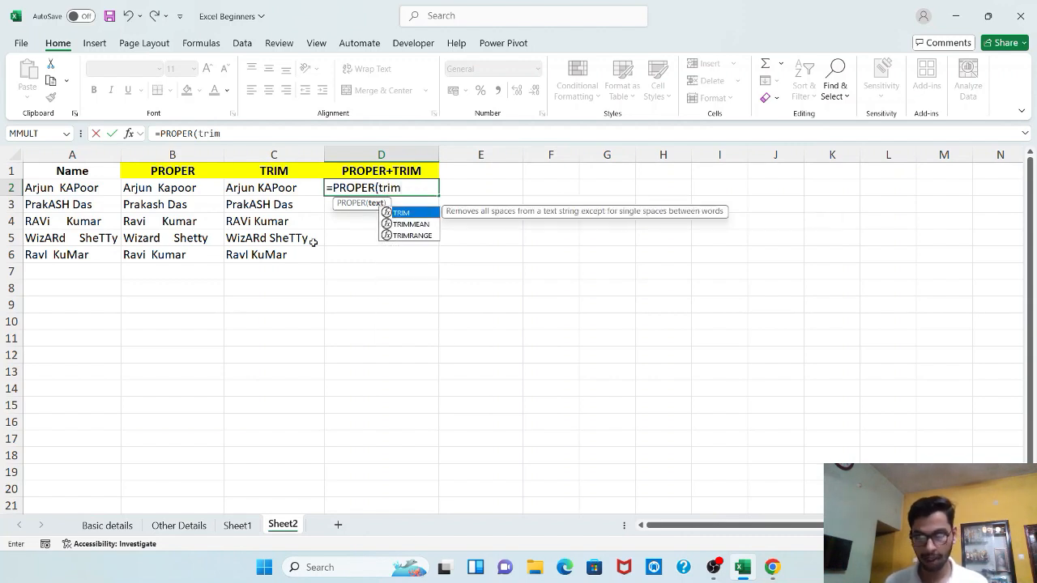
pyautogui.press('Tab')
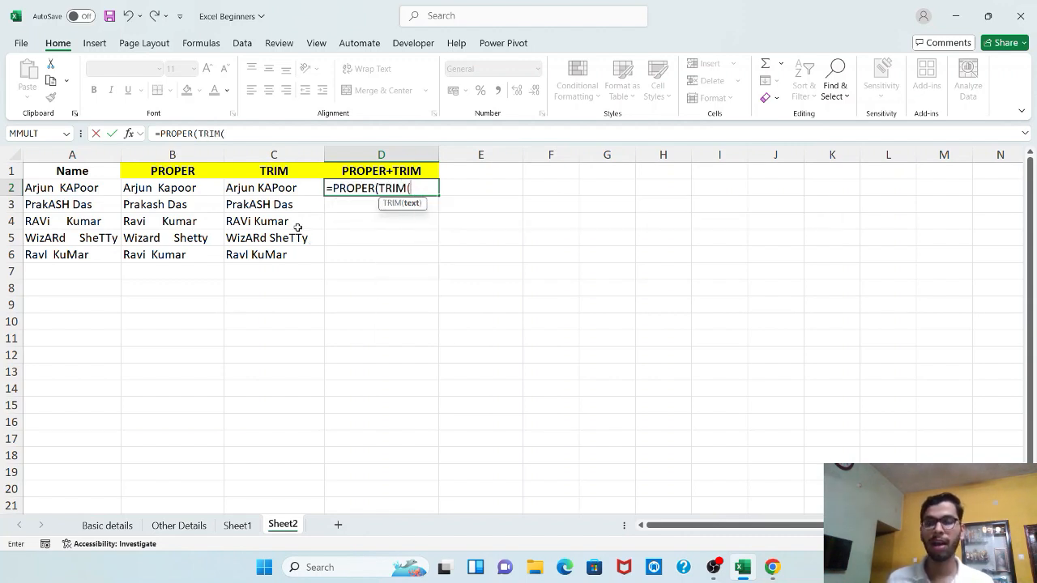
pyautogui.click(91, 187)
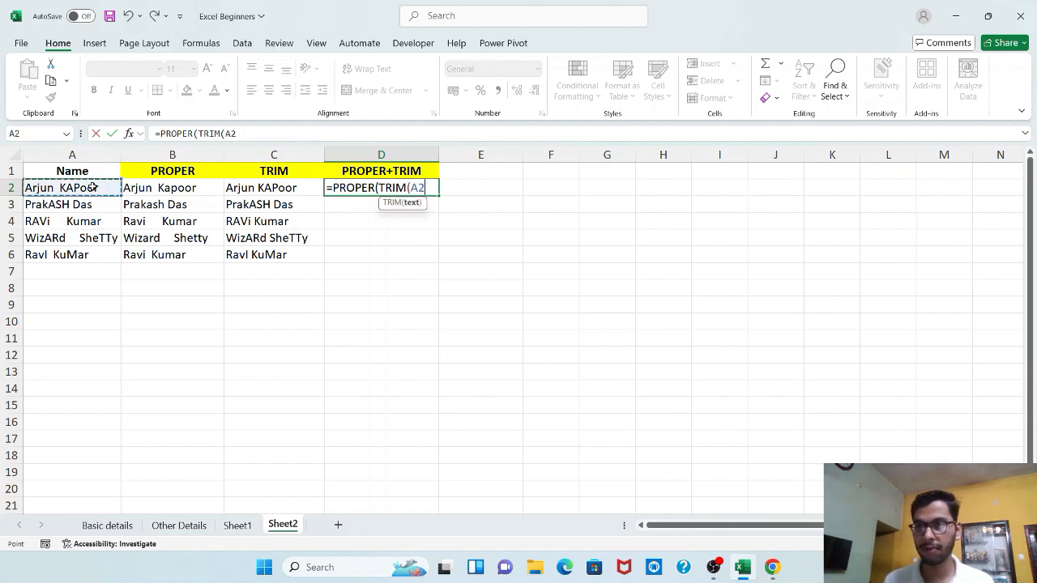
pyautogui.write(')')
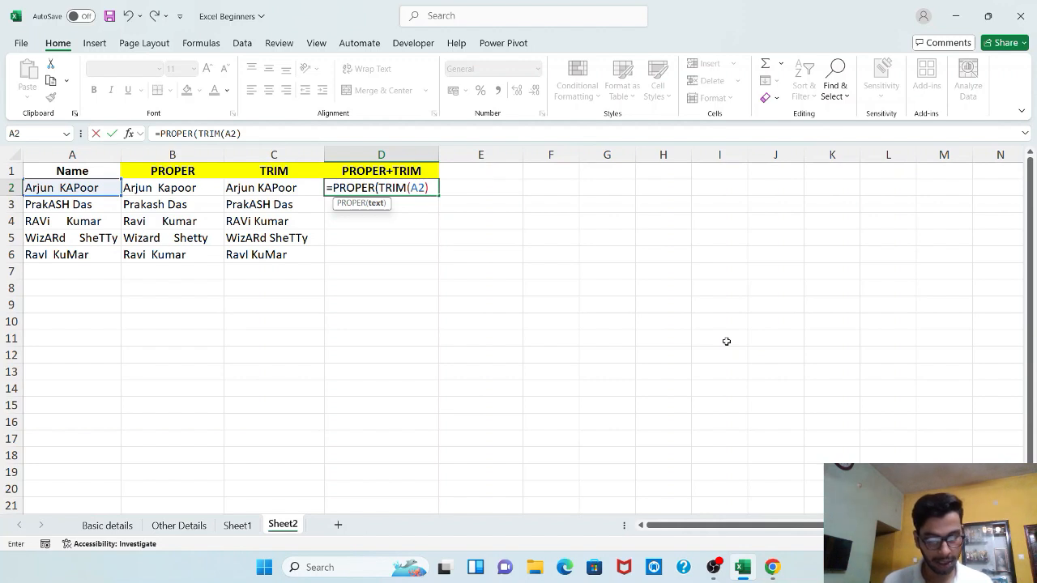
pyautogui.write(')')
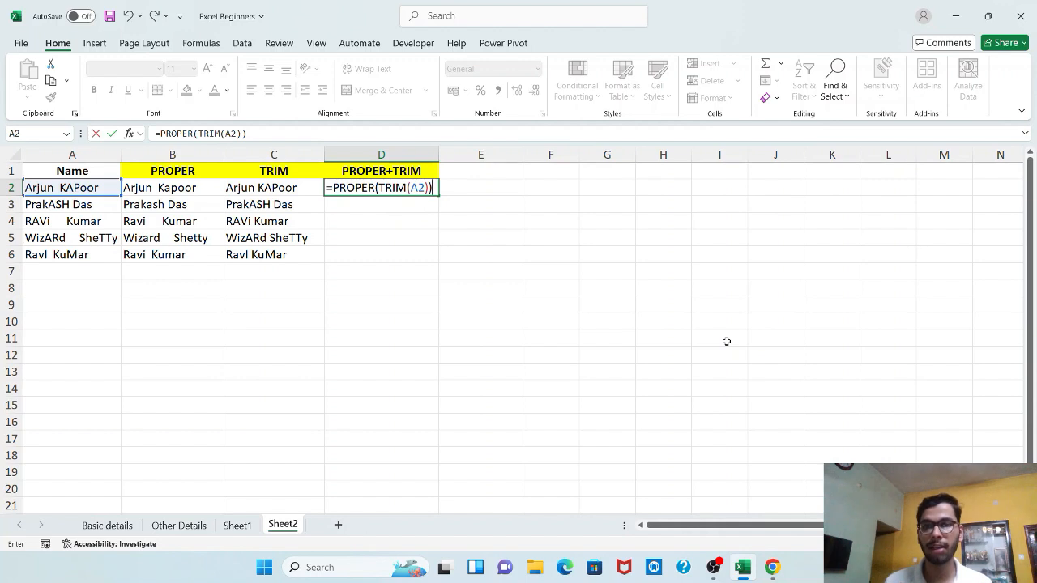
pyautogui.press('Return')
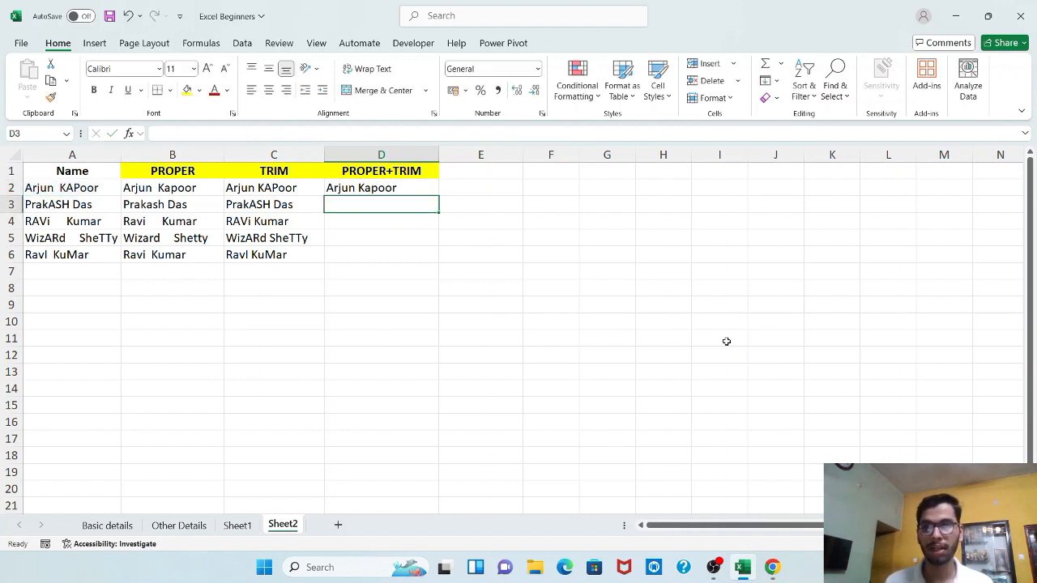
pyautogui.click(352, 191)
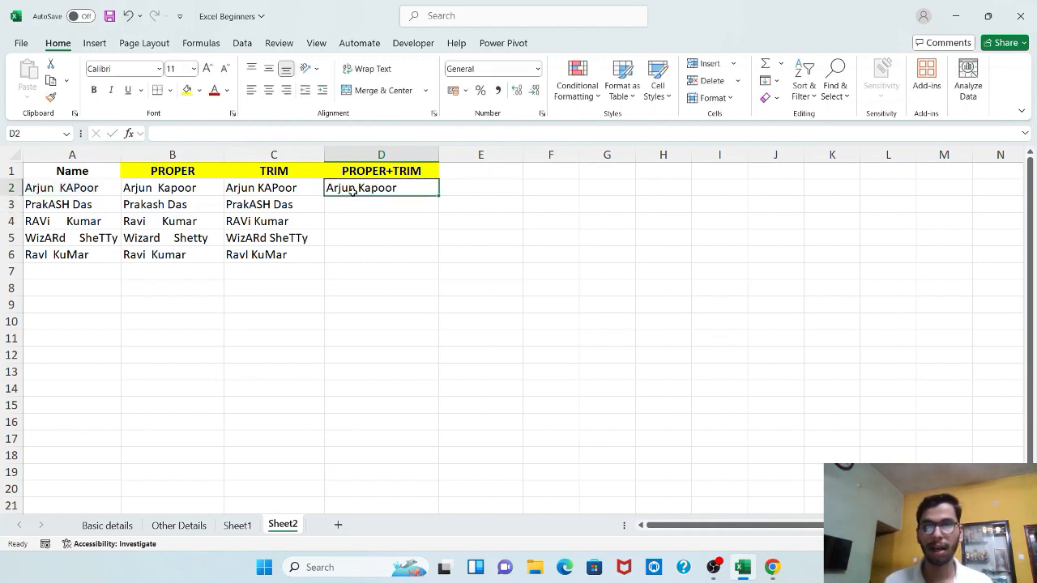
pyautogui.doubleClick(437, 192)
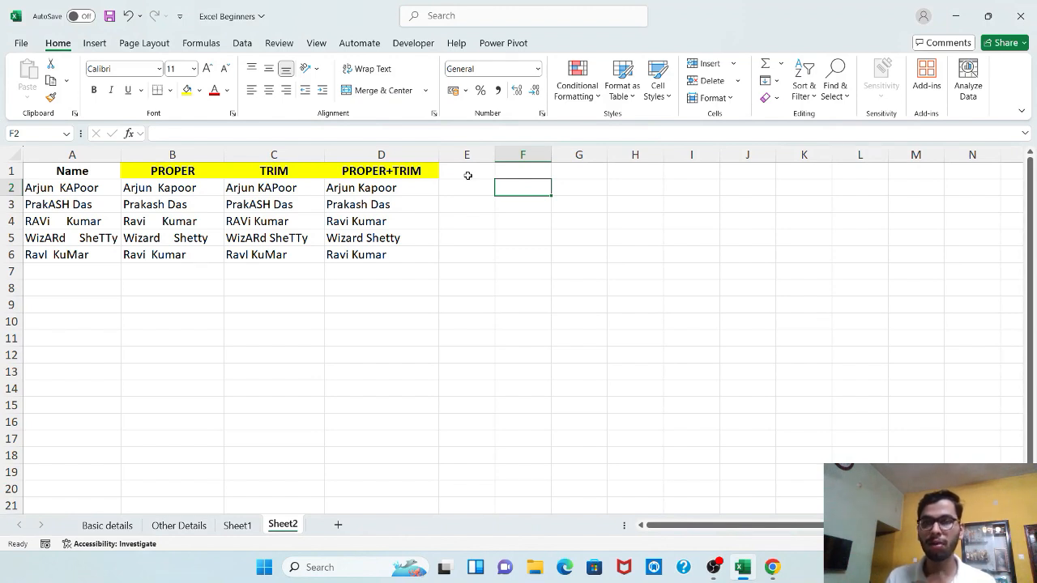
# Fill the header cells E1:F1 with yellow and widen columns E and F.
pyautogui.click(468, 175)
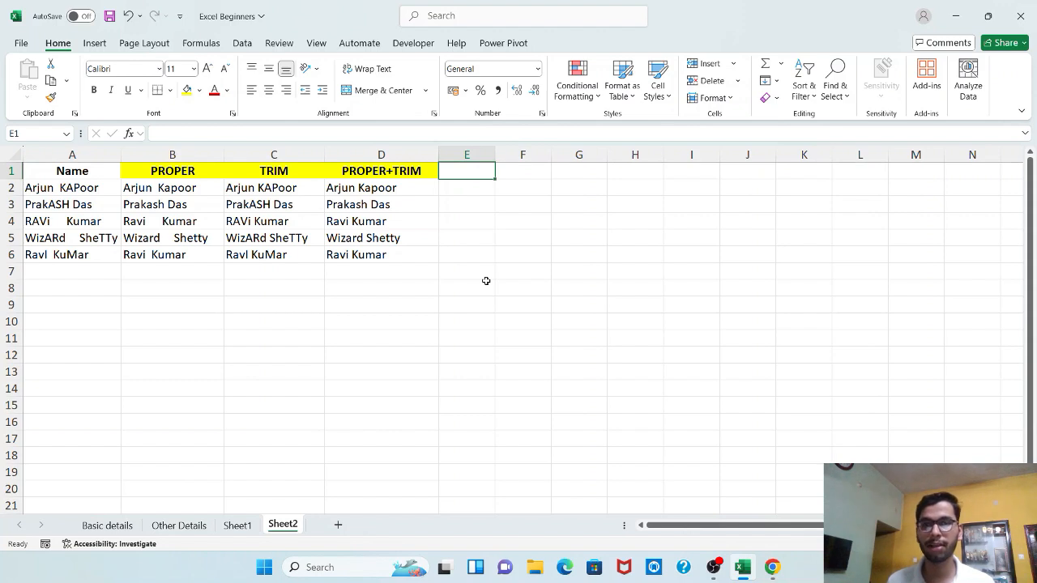
pyautogui.moveTo(471, 173); pyautogui.dragTo(541, 173)
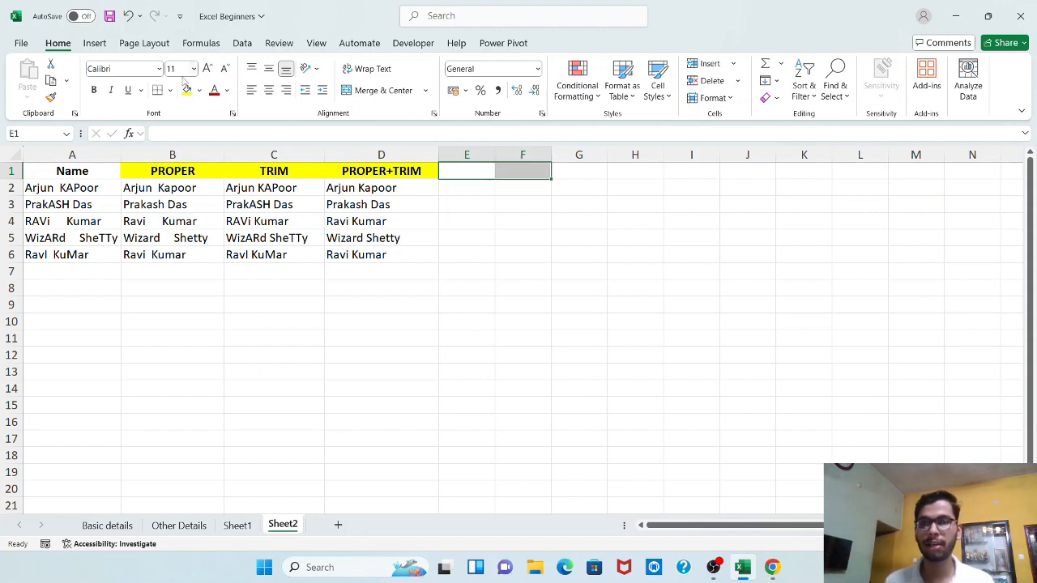
pyautogui.click(187, 90)
pyautogui.moveTo(465, 403); pyautogui.dragTo(465, 389)
pyautogui.moveTo(495, 154); pyautogui.dragTo(524, 172)
pyautogui.moveTo(581, 154); pyautogui.dragTo(617, 154)
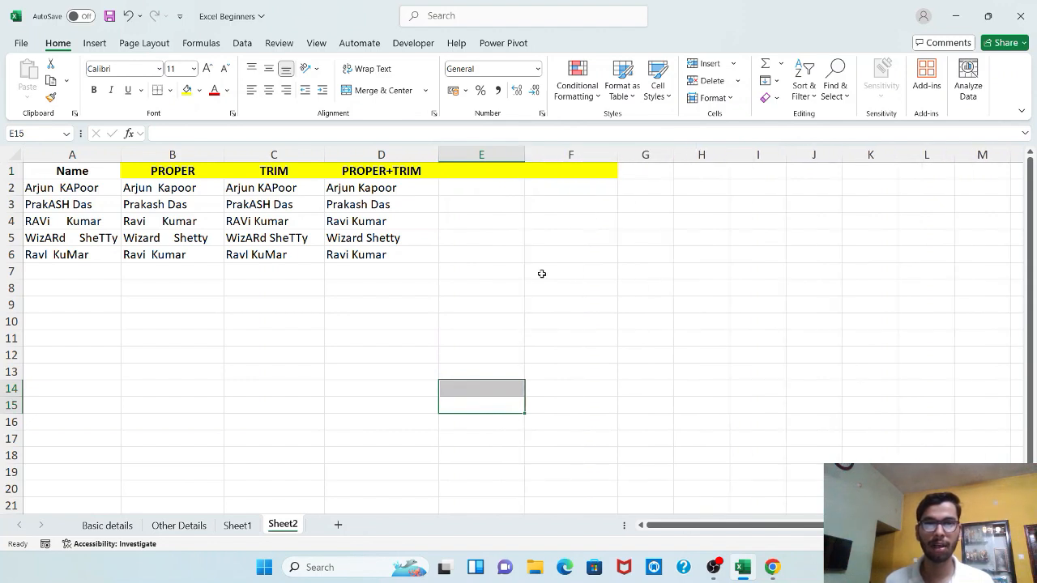
# Enter the header UPPER in cell E1 and make E1:F1 bold and centred.
pyautogui.click(489, 198)
pyautogui.click(485, 173)
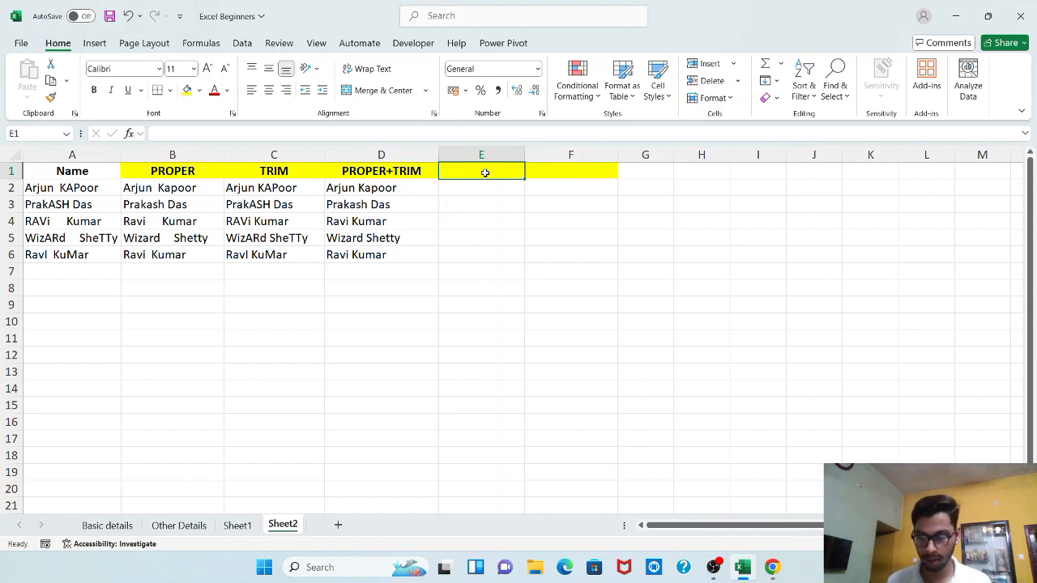
pyautogui.write('UPPER')
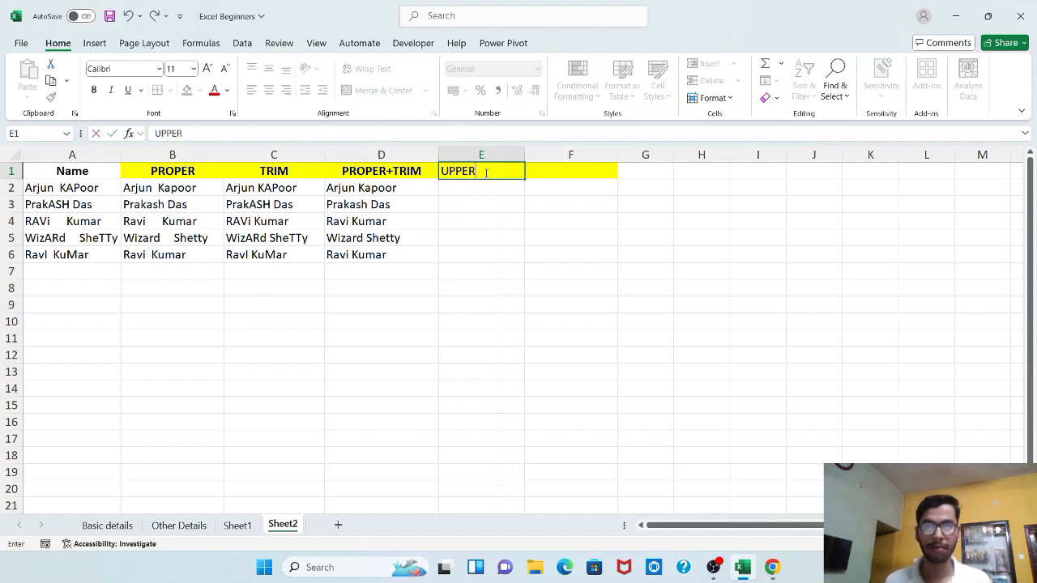
pyautogui.press('Return')
pyautogui.moveTo(485, 173); pyautogui.dragTo(571, 171)
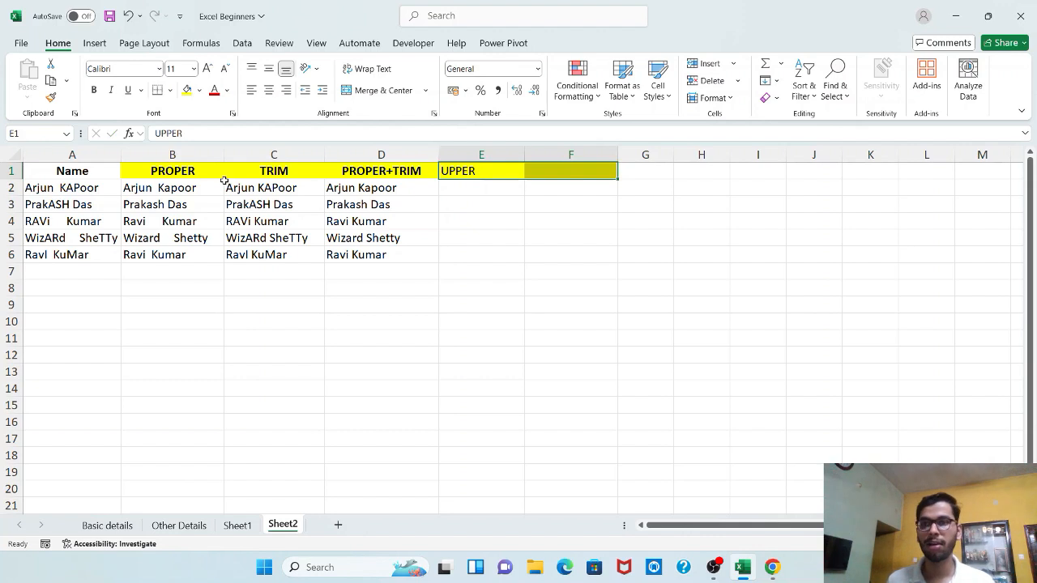
pyautogui.click(94, 90)
pyautogui.click(271, 92)
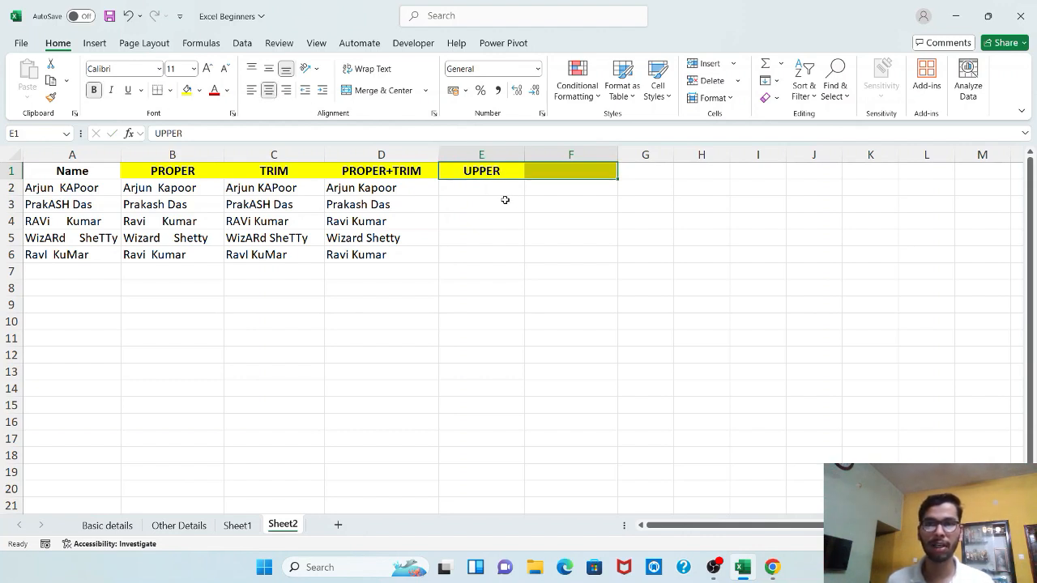
# Enter the formula =UPPER(A2) in cell E2 to convert the first name to uppercase.
pyautogui.click(512, 187)
pyautogui.write('=upp')
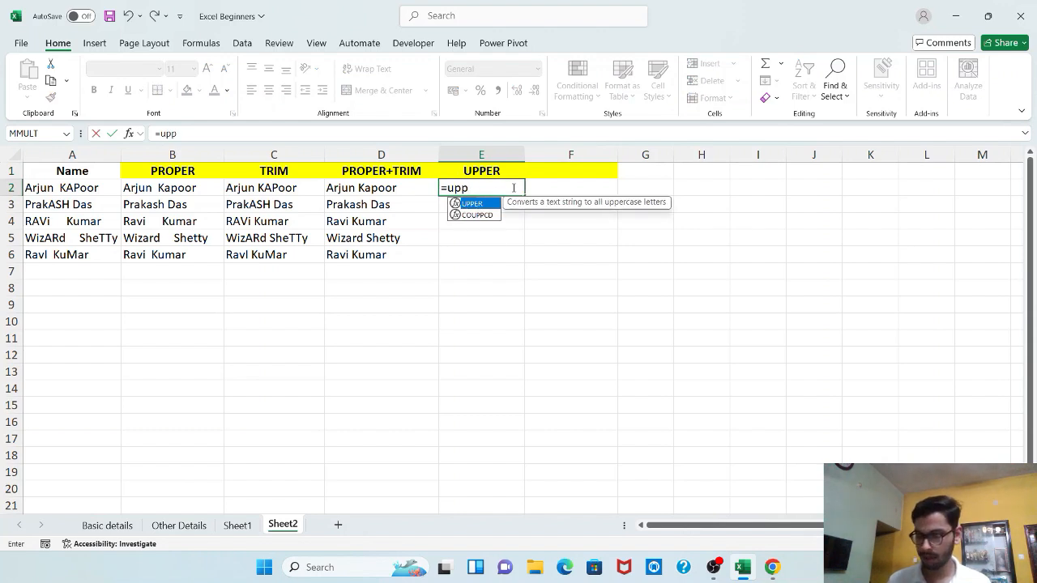
pyautogui.press('Tab')
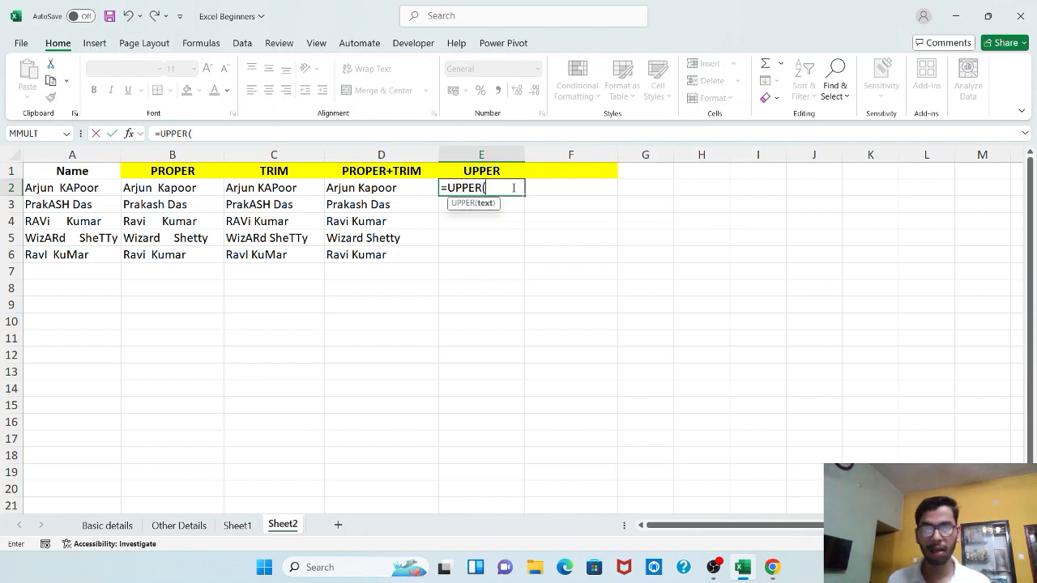
pyautogui.click(70, 199)
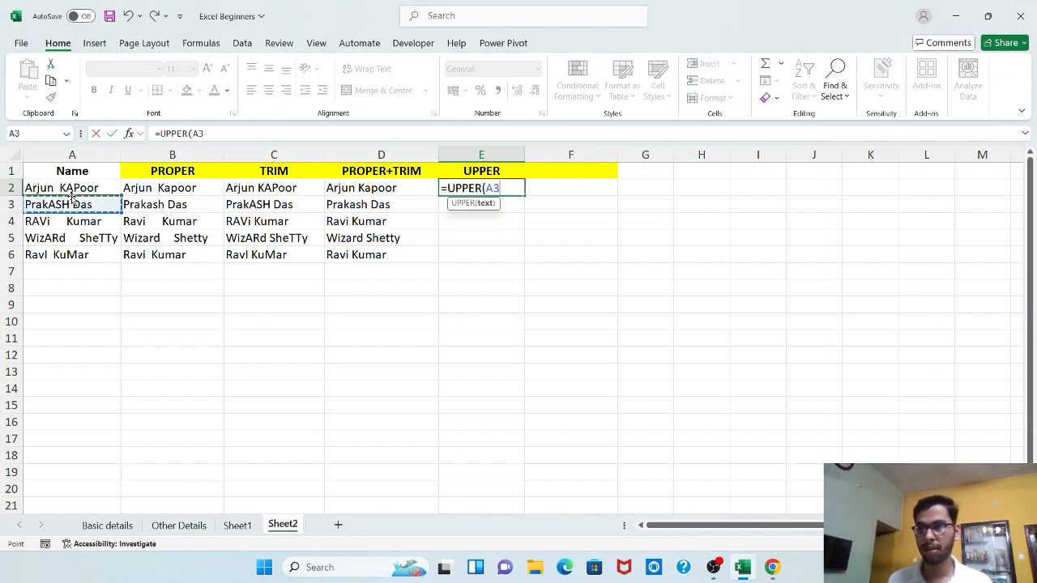
pyautogui.click(72, 193)
pyautogui.write(')')
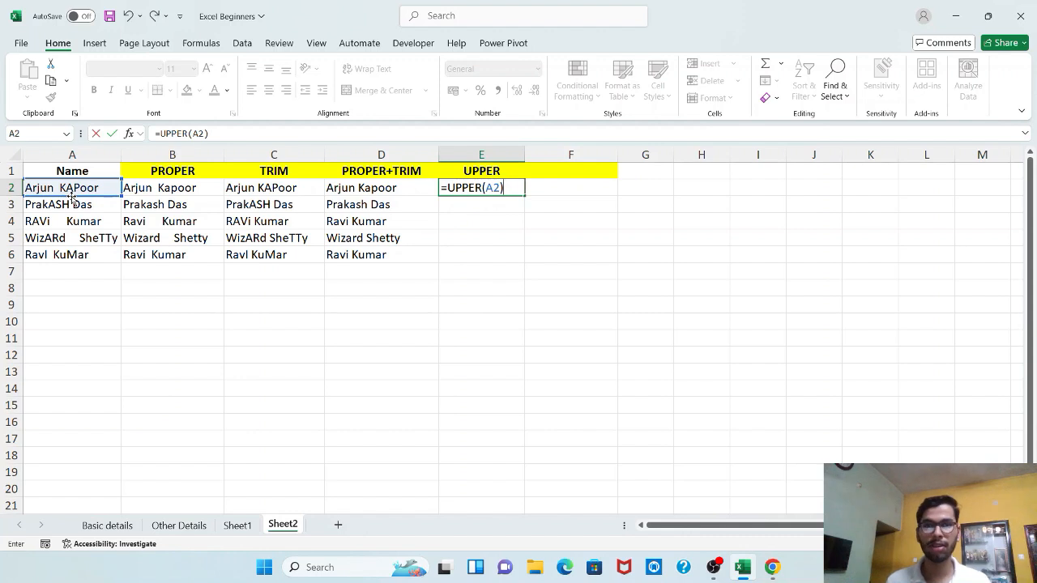
pyautogui.press('Return')
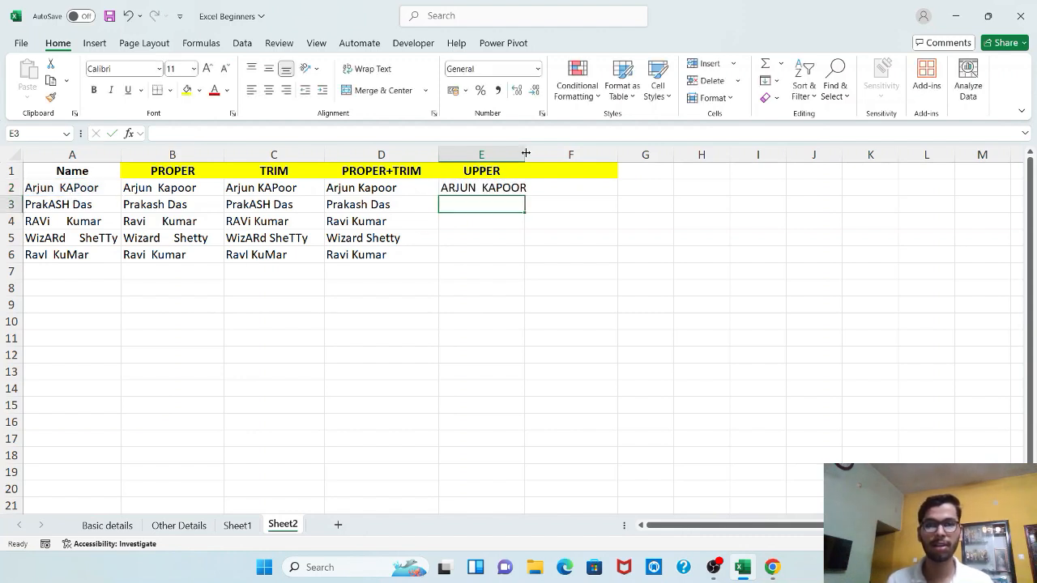
# Fill the UPPER formula from E2 down through E6 and widen column E to fit the names.
pyautogui.moveTo(526, 154); pyautogui.dragTo(537, 154)
pyautogui.click(531, 190)
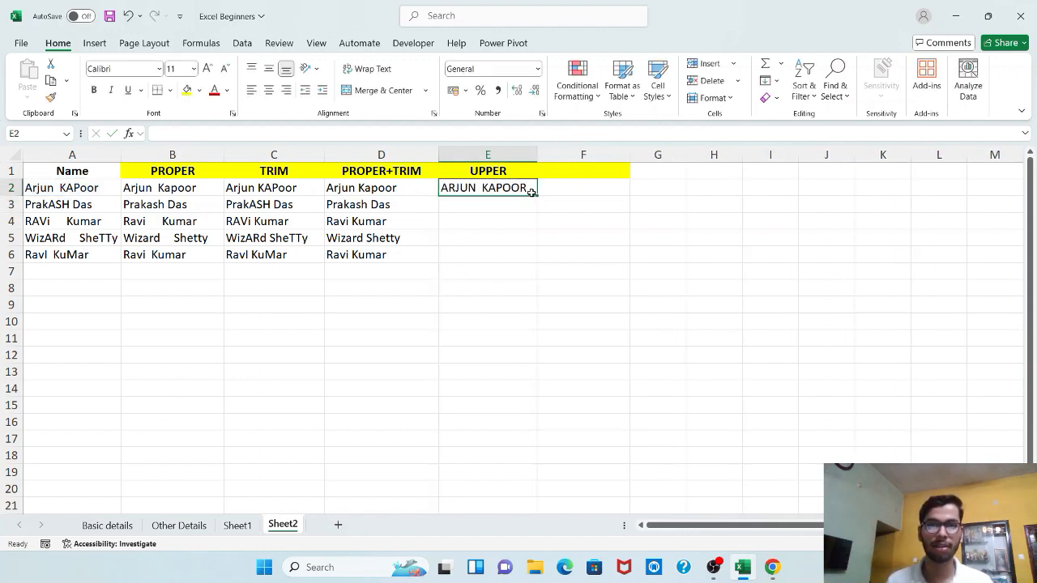
pyautogui.doubleClick(536, 196)
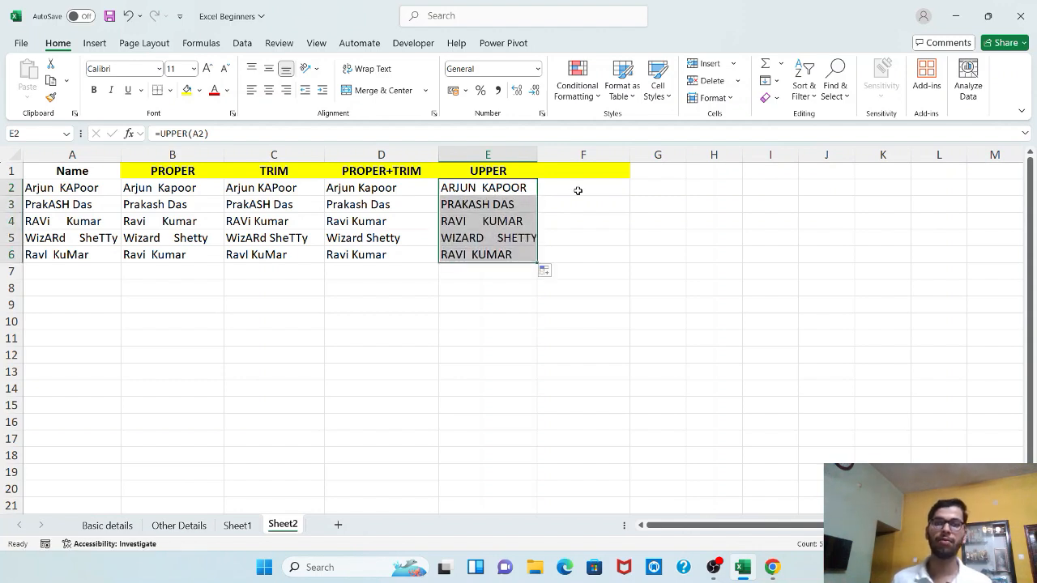
pyautogui.moveTo(537, 154); pyautogui.dragTo(541, 154)
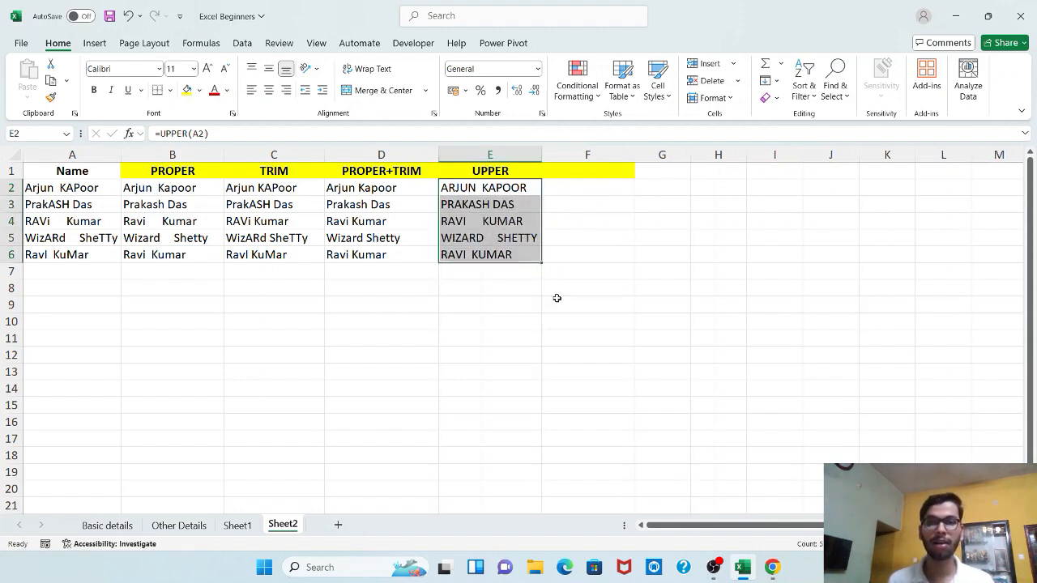
pyautogui.click(557, 300)
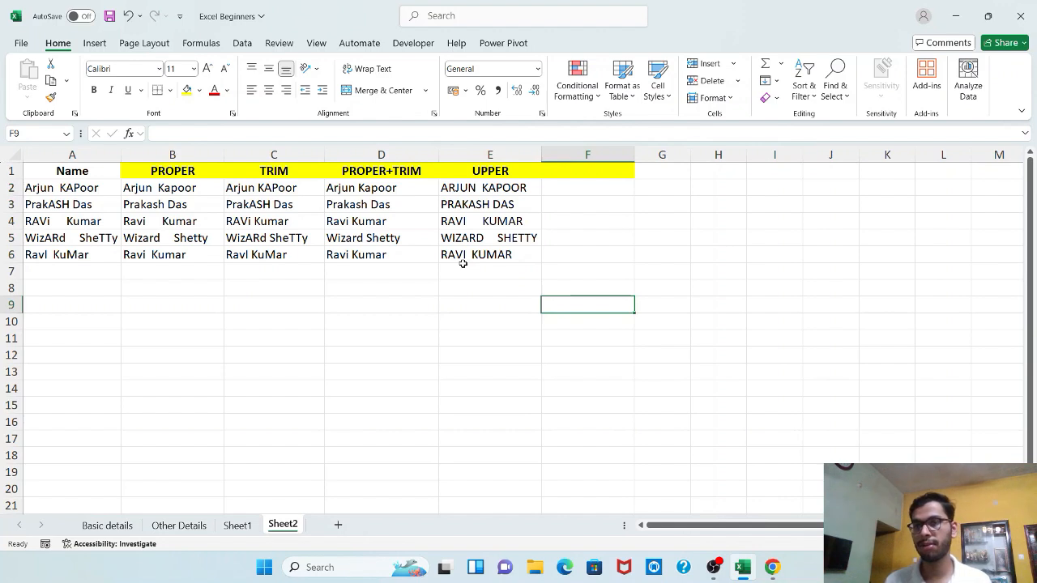
# Change the formula in E2 to =UPPER(D2) and fill it down through E6.
pyautogui.click(483, 192)
pyautogui.click(195, 133)
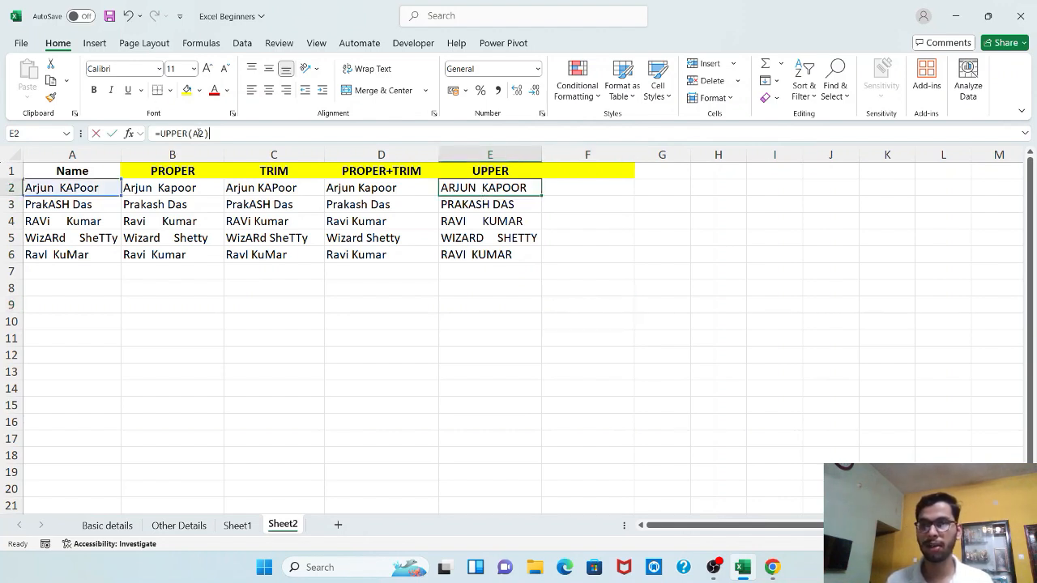
pyautogui.press('BackSpace')
pyautogui.write('D')
pyautogui.press('Return')
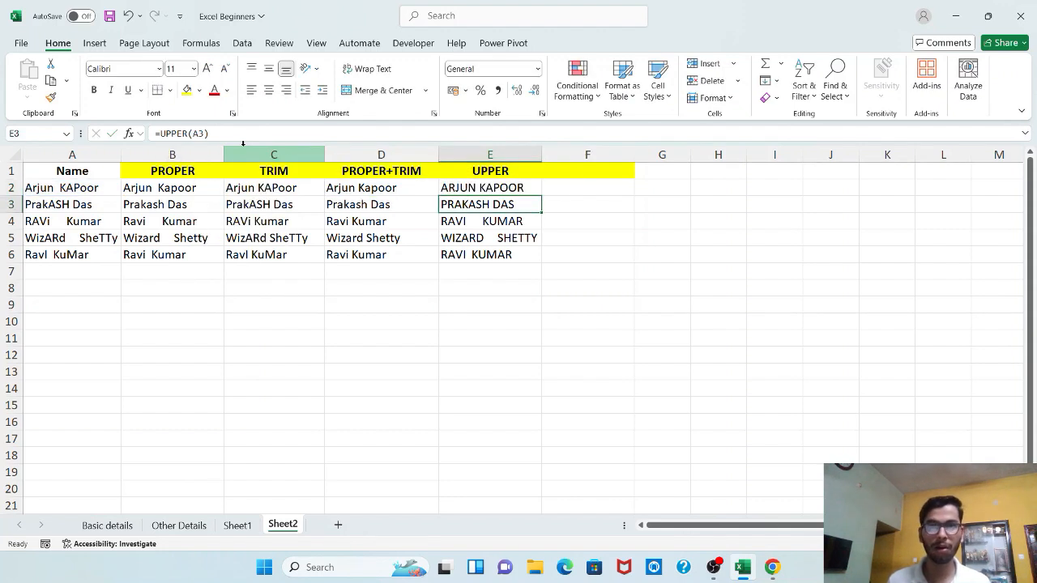
pyautogui.click(523, 185)
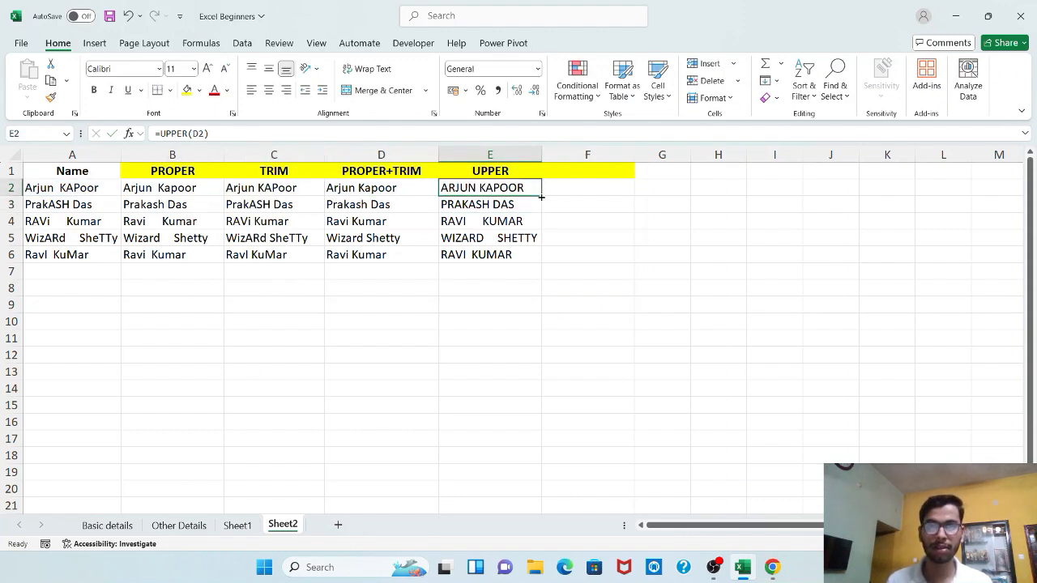
pyautogui.doubleClick(541, 196)
pyautogui.click(575, 296)
# Enter the header LOWER in cell F1.
pyautogui.click(570, 196)
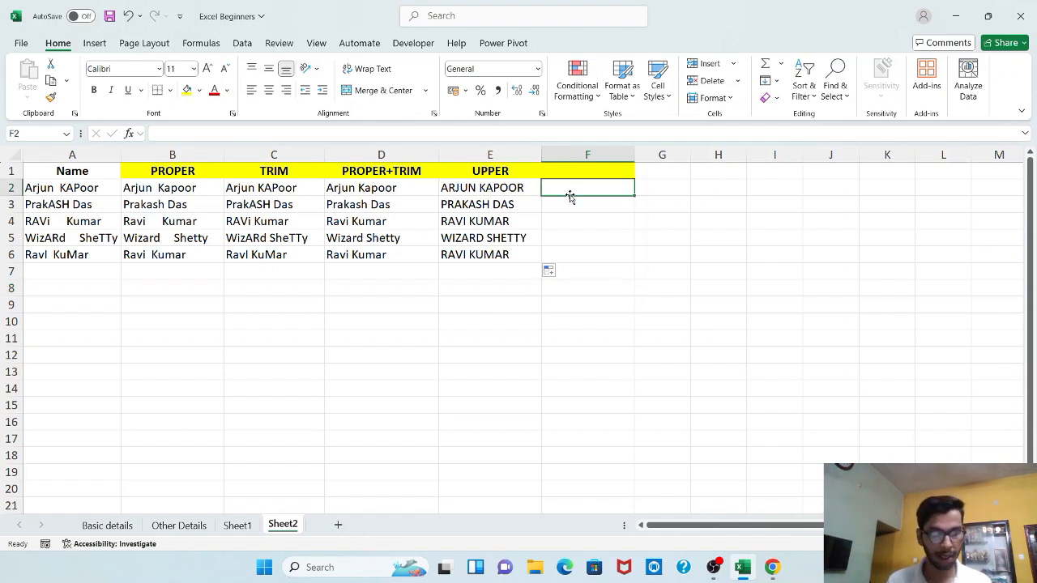
pyautogui.press('Up')
pyautogui.write('LOWER')
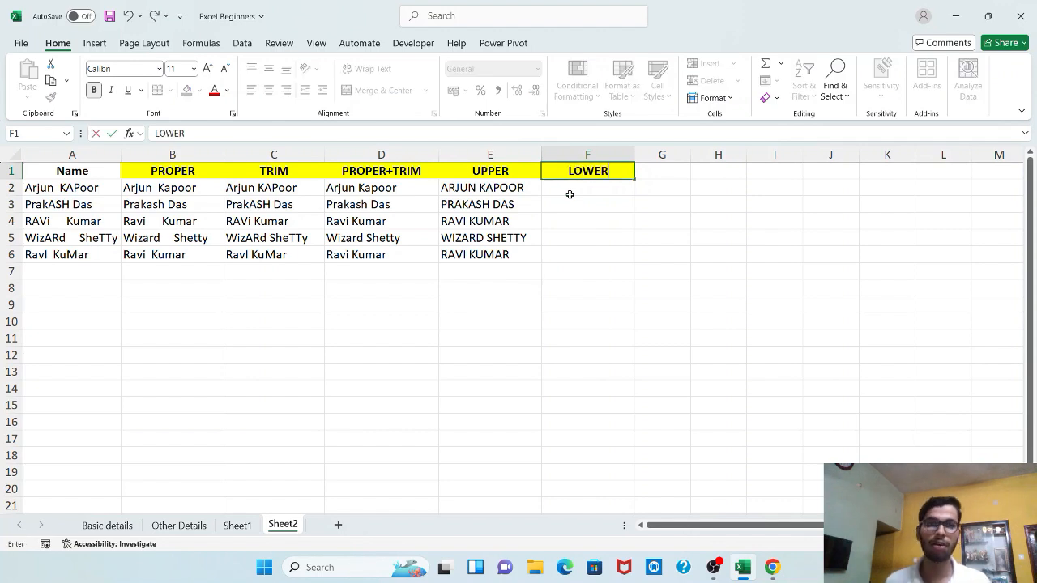
pyautogui.press('Return')
# Enter the formula =LOWER(D2) in cell F2 and fill it down through F6 to convert the names to lowercase.
pyautogui.write('=lower')
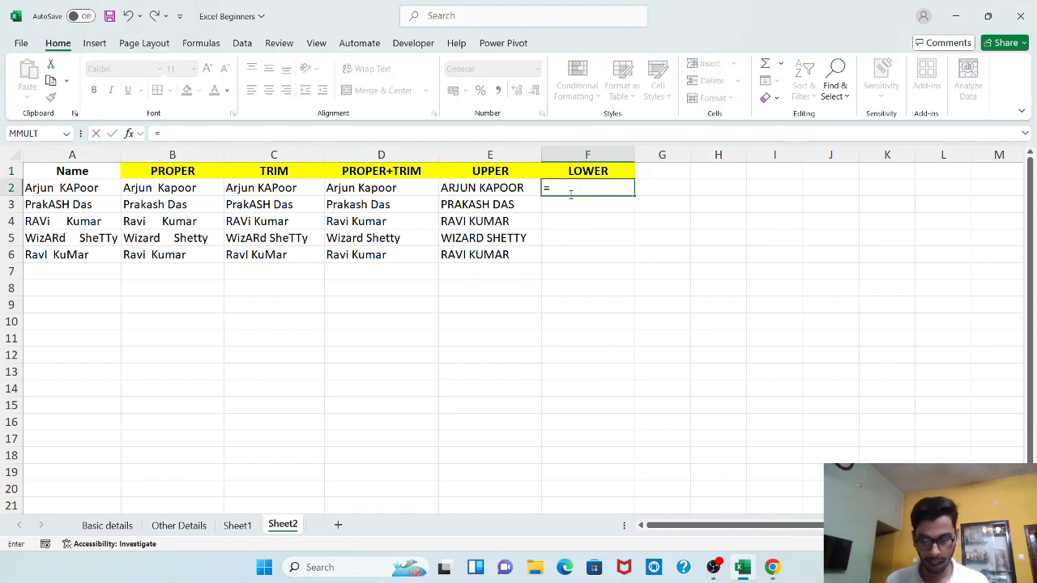
pyautogui.press('Tab')
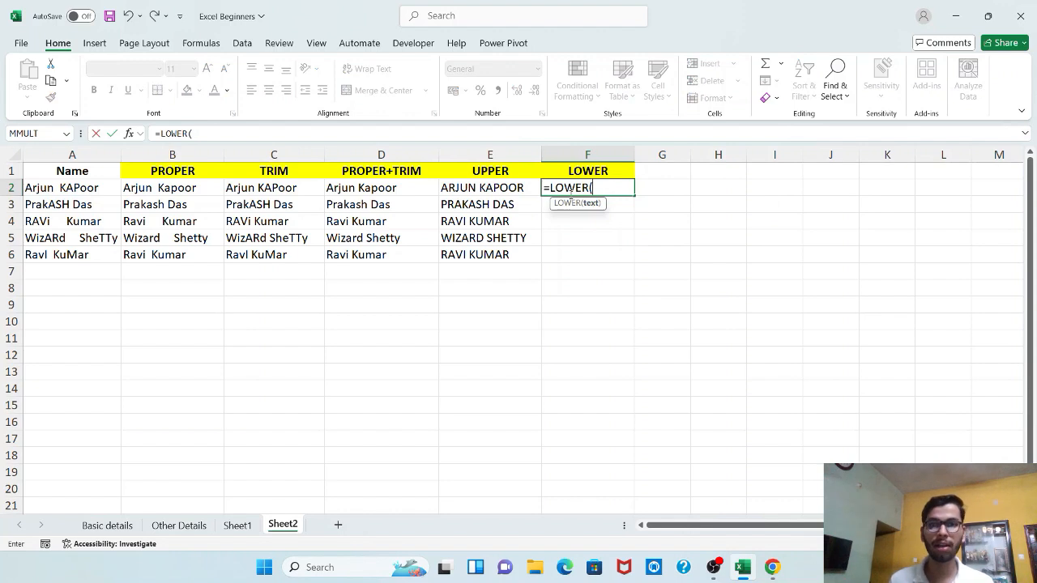
pyautogui.click(375, 195)
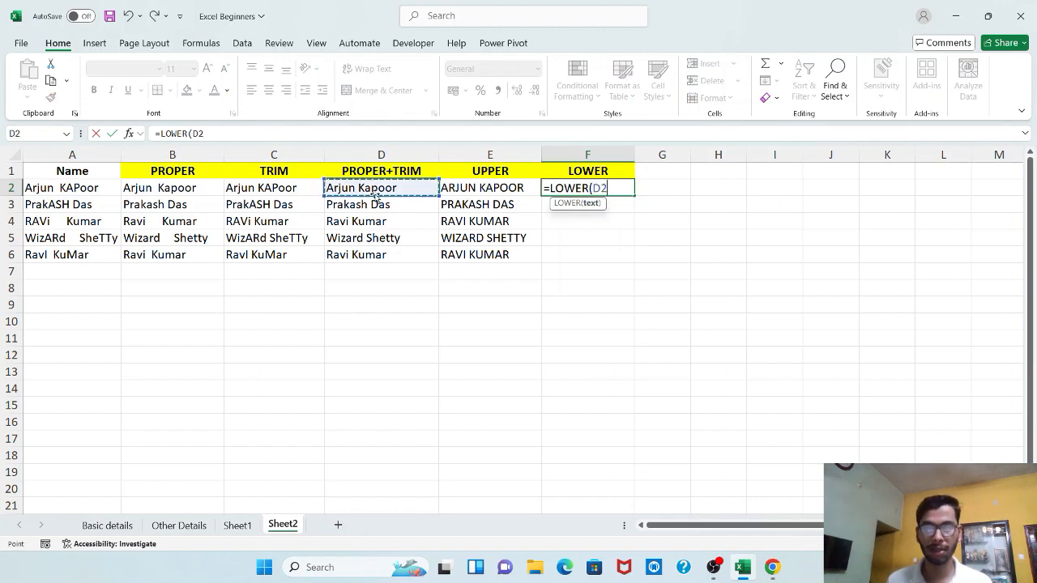
pyautogui.write(')')
pyautogui.press('Return')
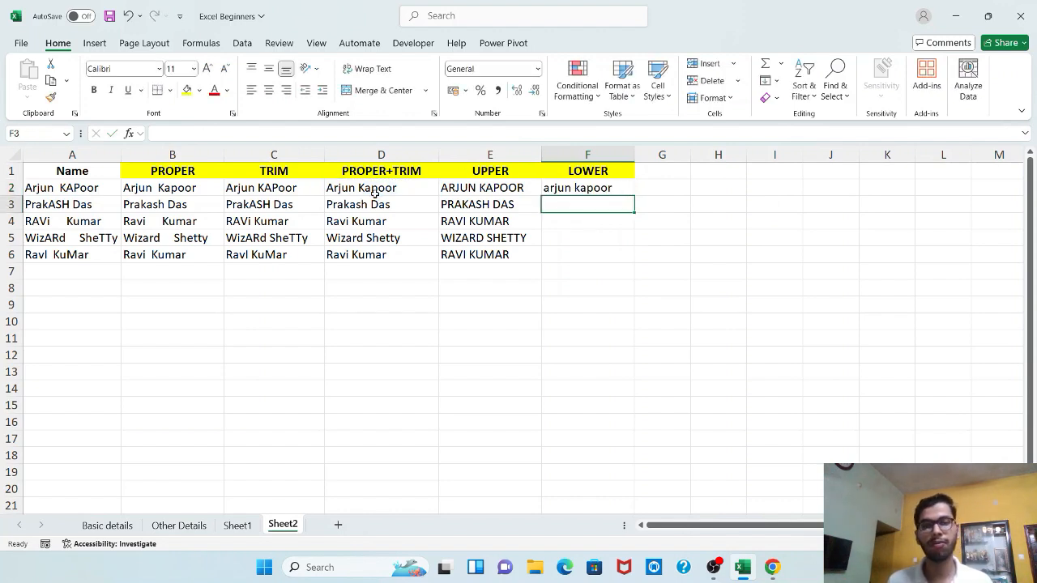
pyautogui.click(620, 187)
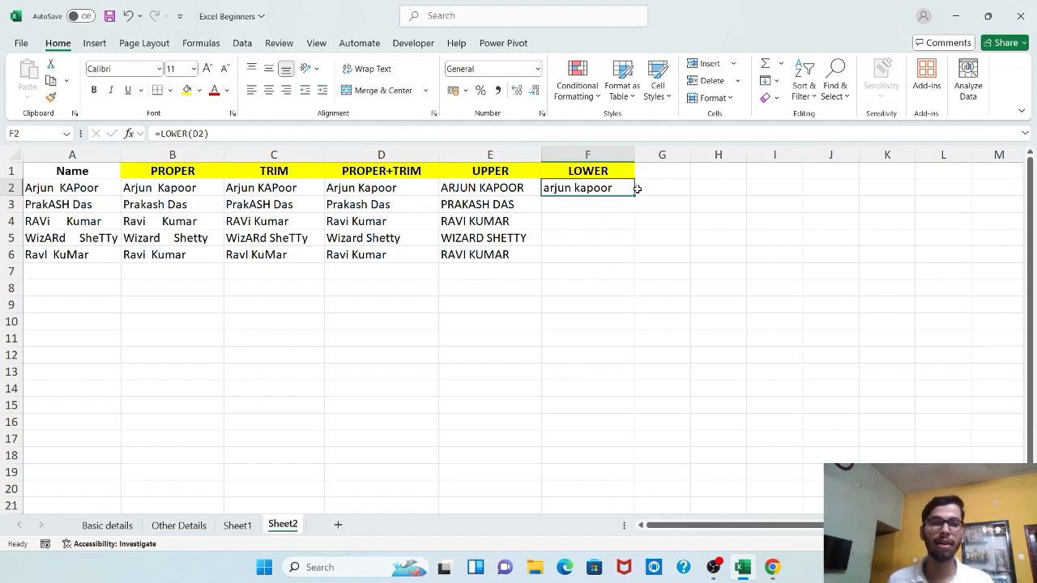
pyautogui.doubleClick(637, 196)
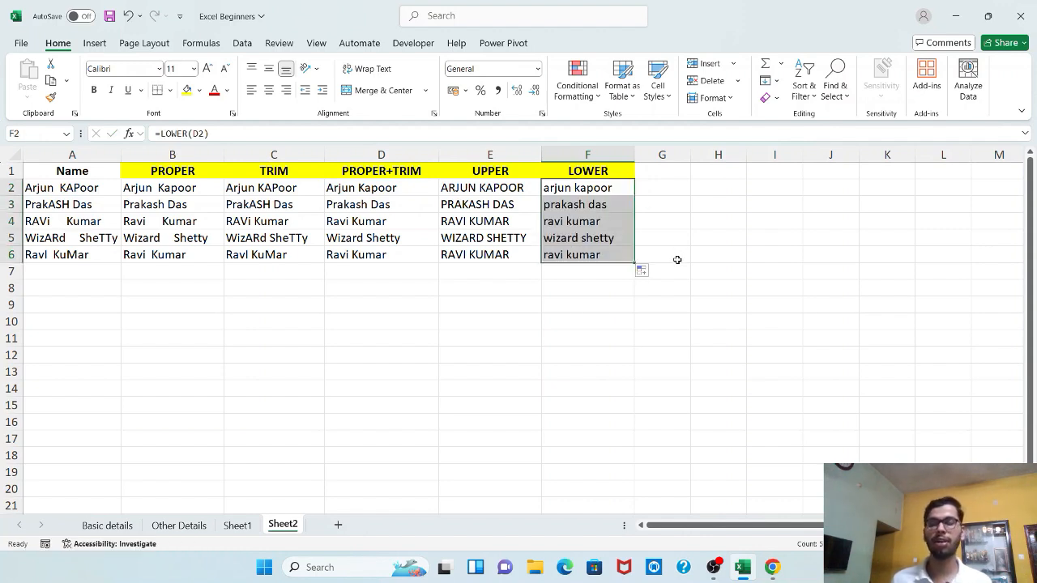
pyautogui.click(677, 187)
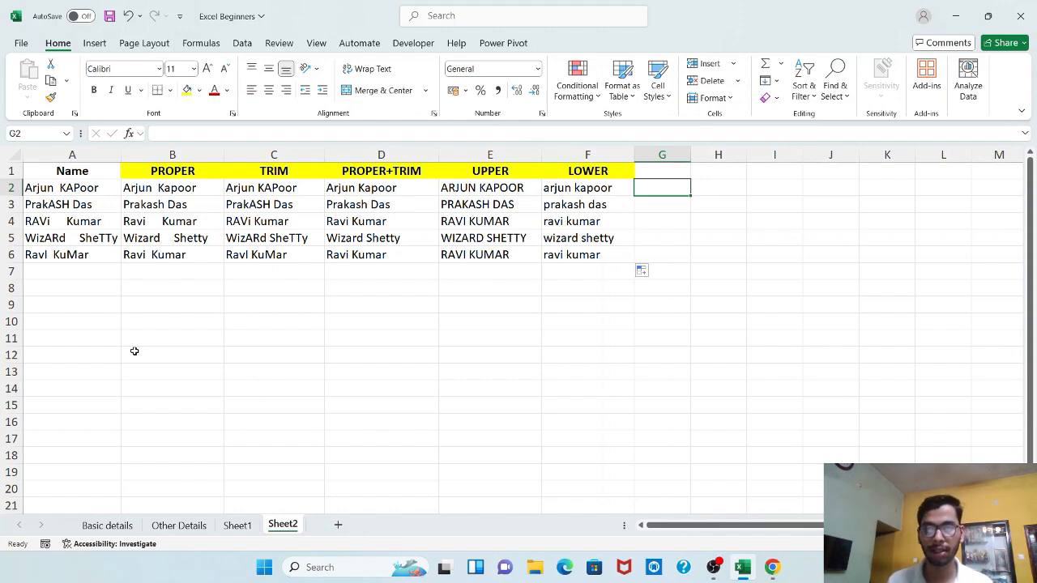
pyautogui.click(247, 317)
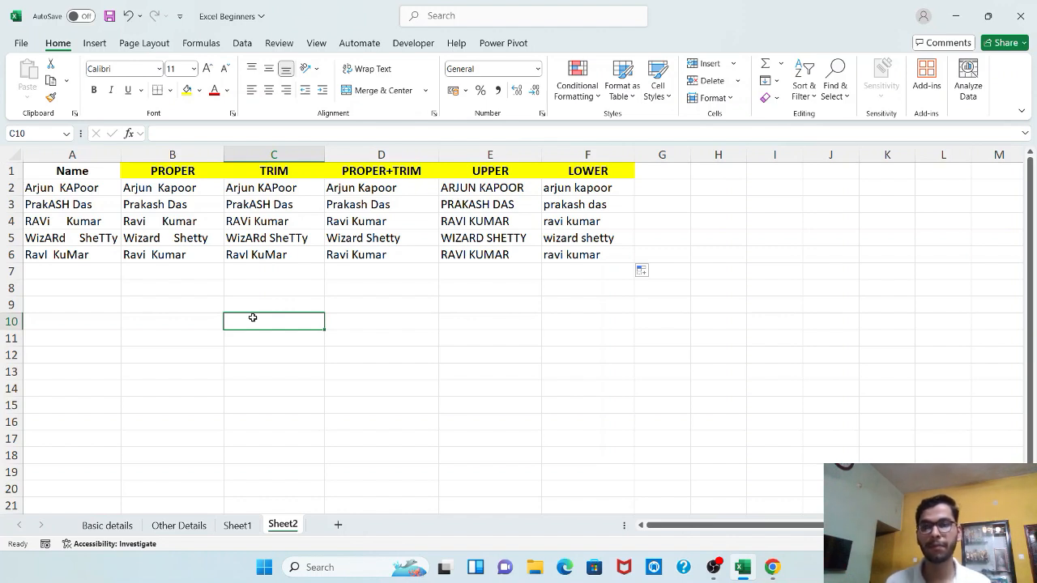
pyautogui.click(663, 193)
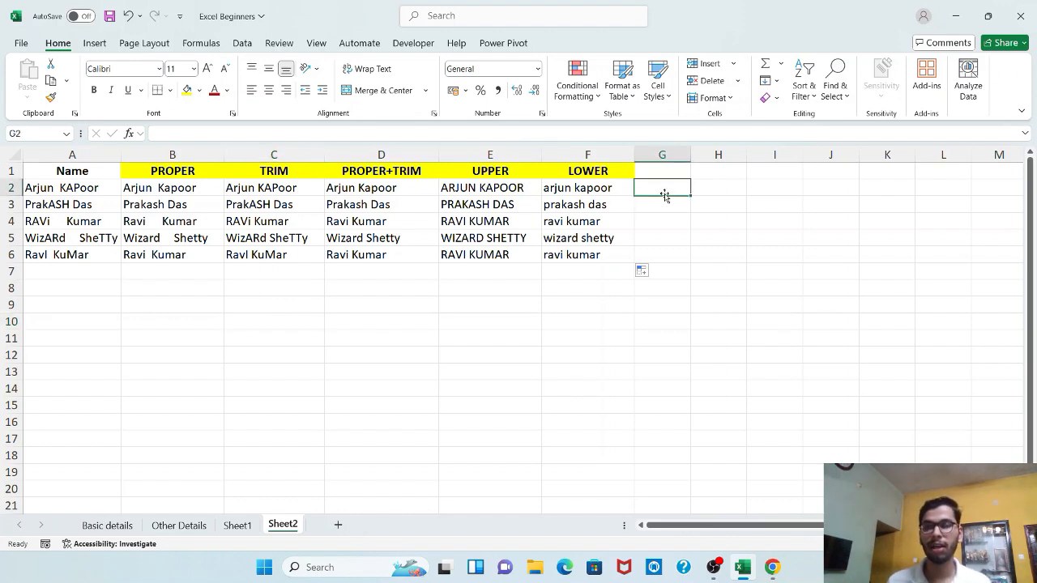